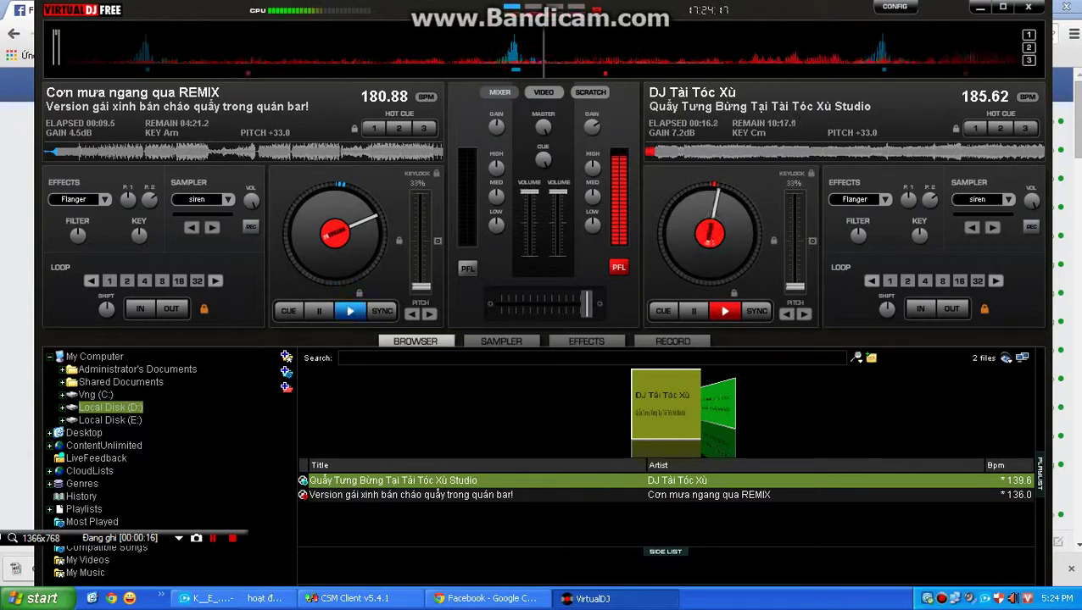
# Start a four-beat loop on the deck 2 track, shorten it to one beat, and release the loop.
pyautogui.press('l')
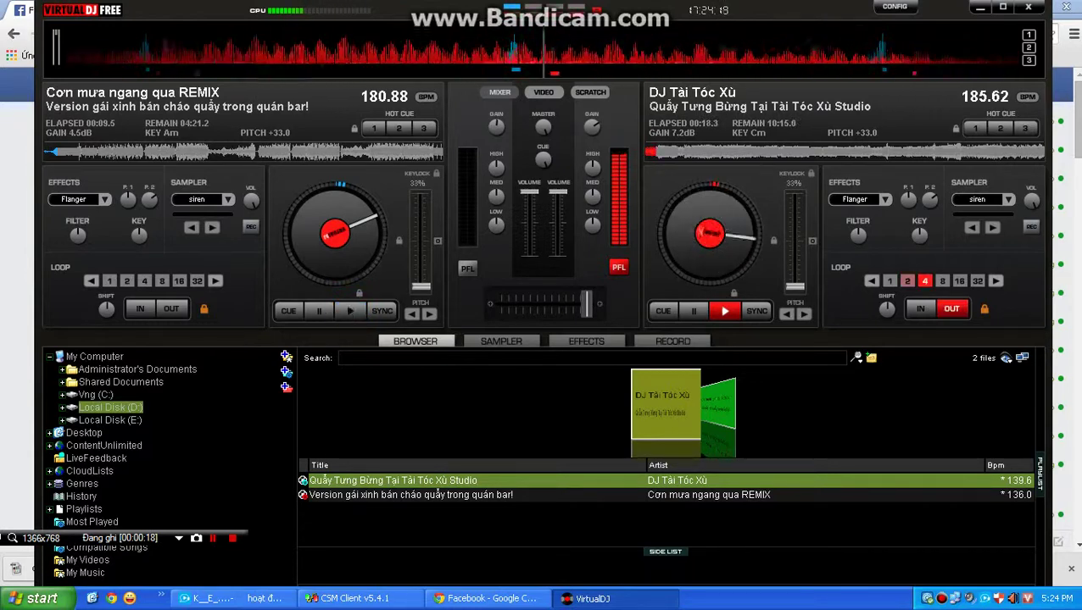
pyautogui.click(907, 280)
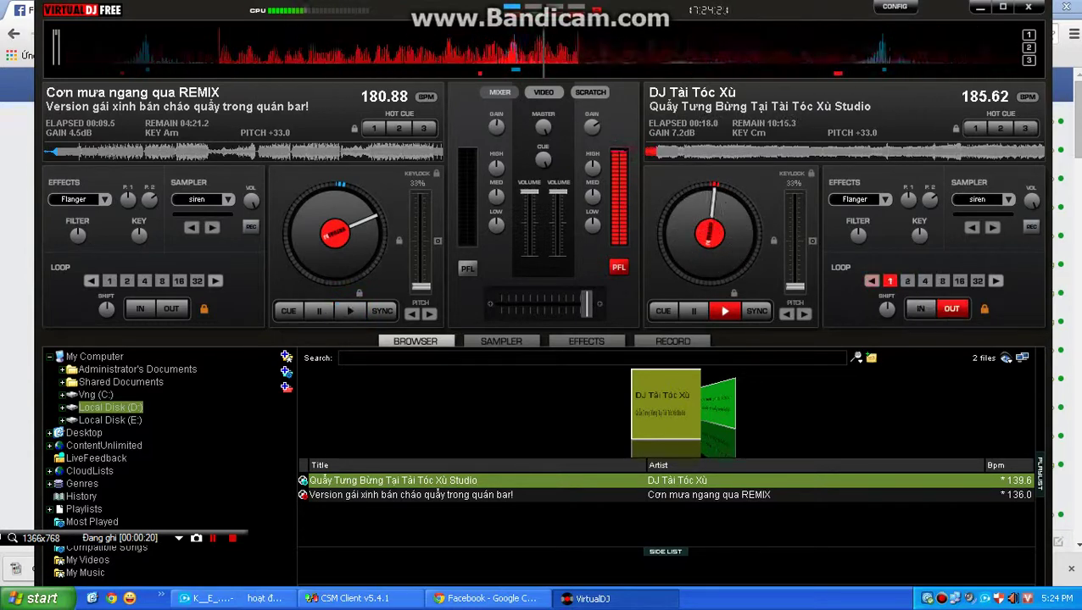
pyautogui.click(951, 308)
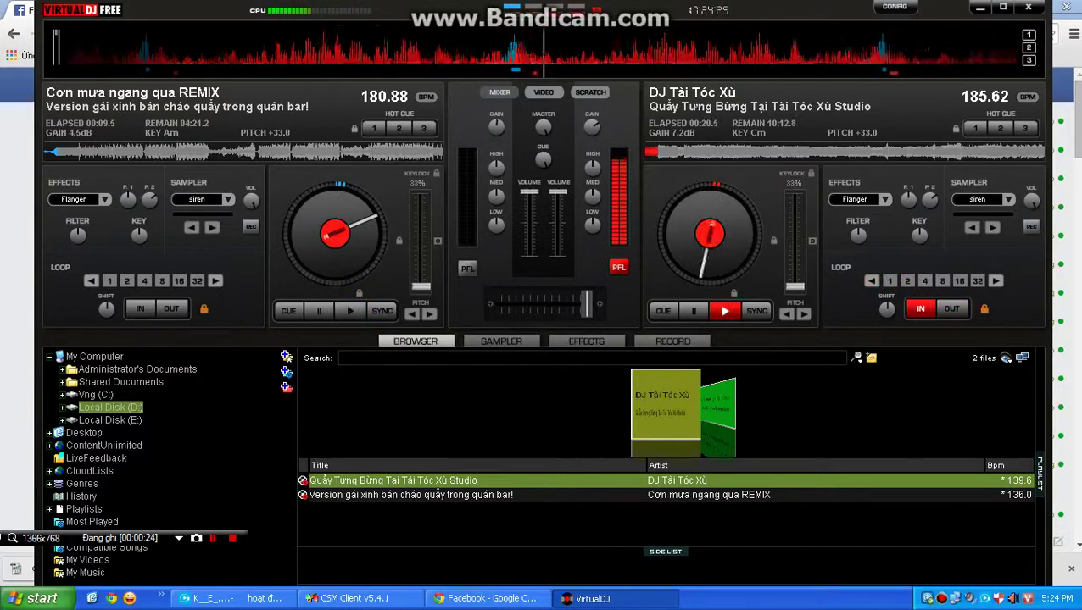
pyautogui.click(488, 599)
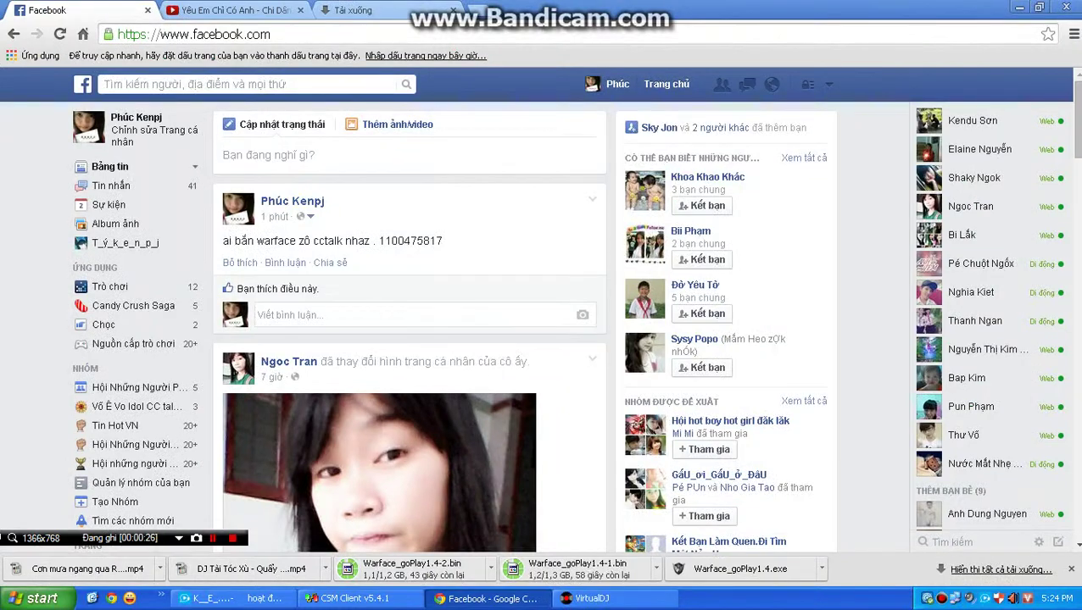
pyautogui.click(356, 599)
pyautogui.click(614, 599)
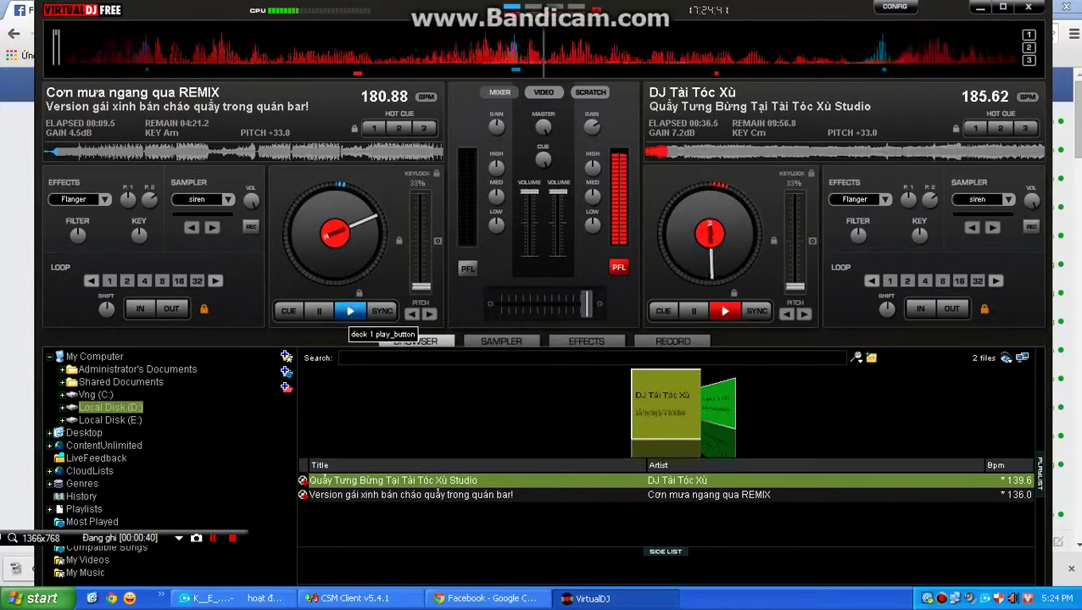
# Transition from deck 2 to deck 1 by starting deck 1, setting the crossfader to about 43%, and pausing deck 2.
pyautogui.click(350, 311)
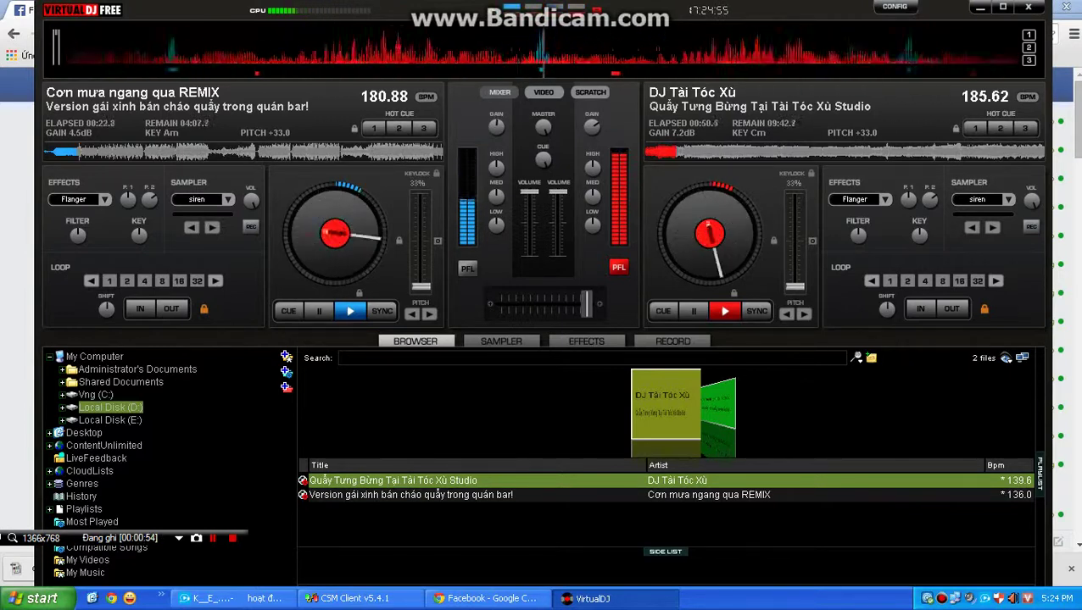
pyautogui.moveTo(586, 305); pyautogui.dragTo(538, 304)
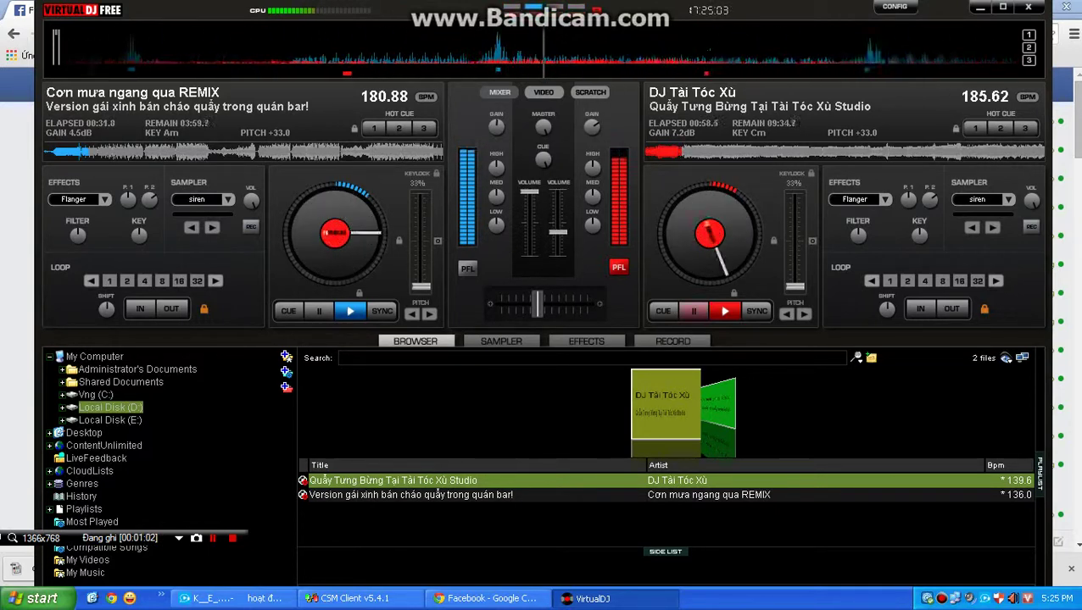
pyautogui.click(694, 311)
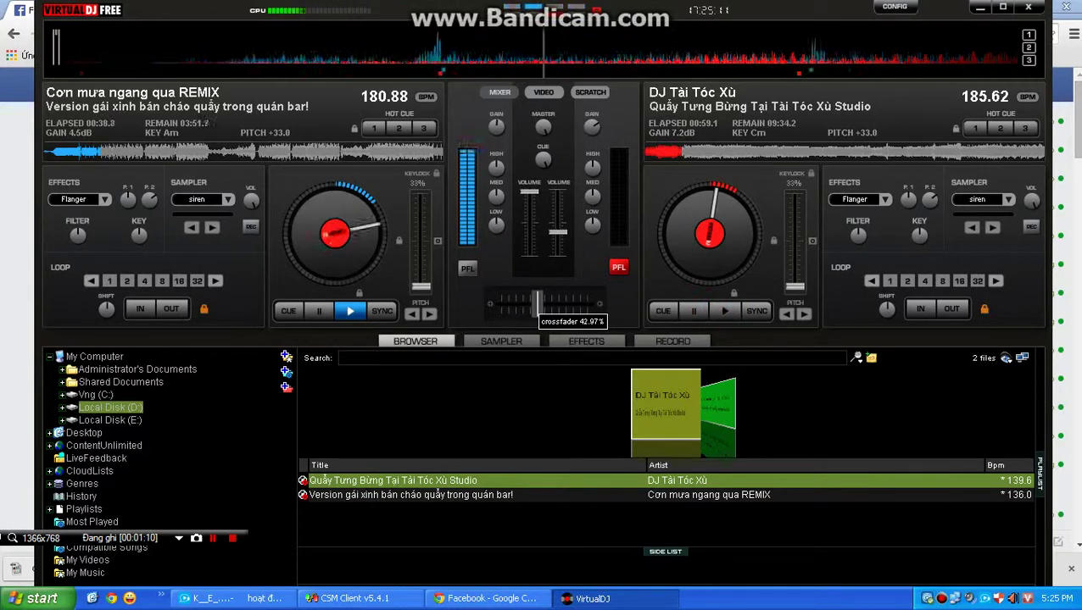
# Show the sampler slots and resume deck 2 with the crossfader set near the centre.
pyautogui.click(501, 340)
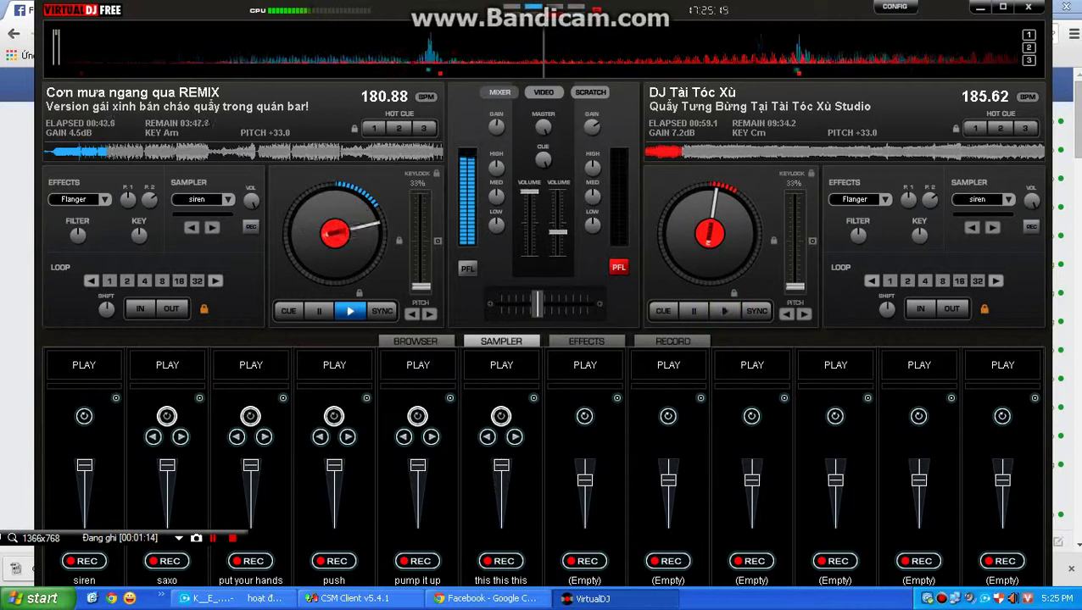
pyautogui.press('F3')
pyautogui.press('F3')
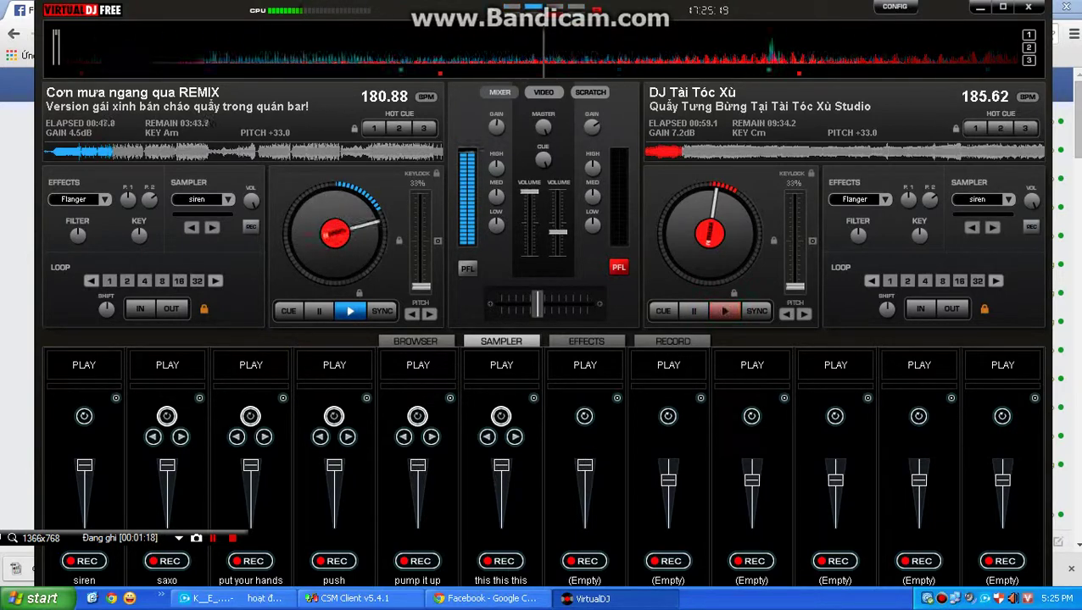
pyautogui.press('s')
pyautogui.press('space')
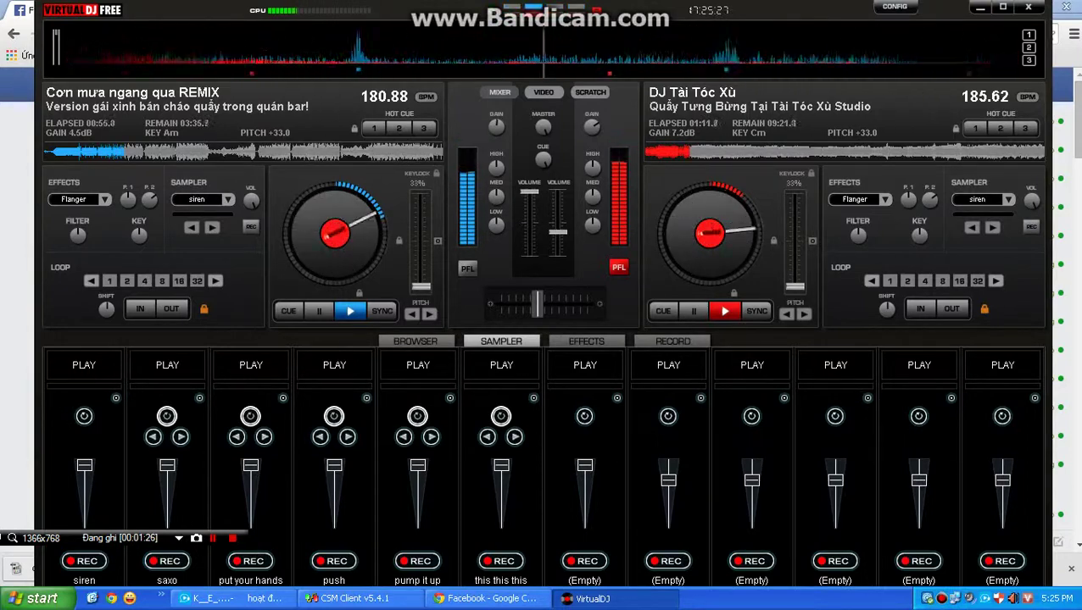
pyautogui.moveTo(537, 303)
pyautogui.mouseDown()
pyautogui.moveTo(582, 304)
pyautogui.moveTo(516, 303)
pyautogui.mouseUp()
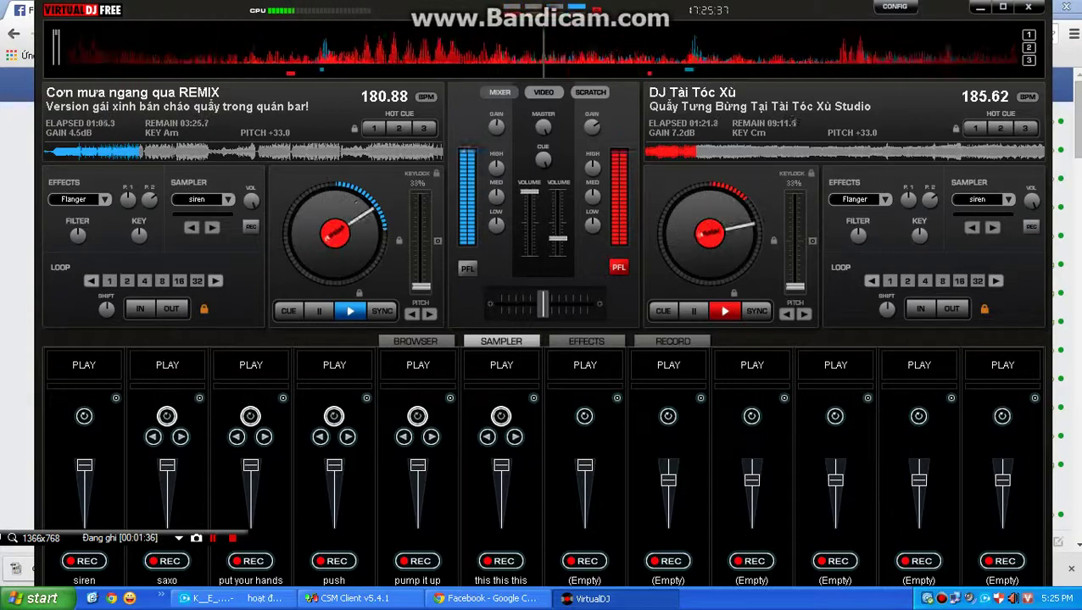
# Show the sound effects and activate the Flanger on both deck 1 and deck 2.
pyautogui.click(586, 341)
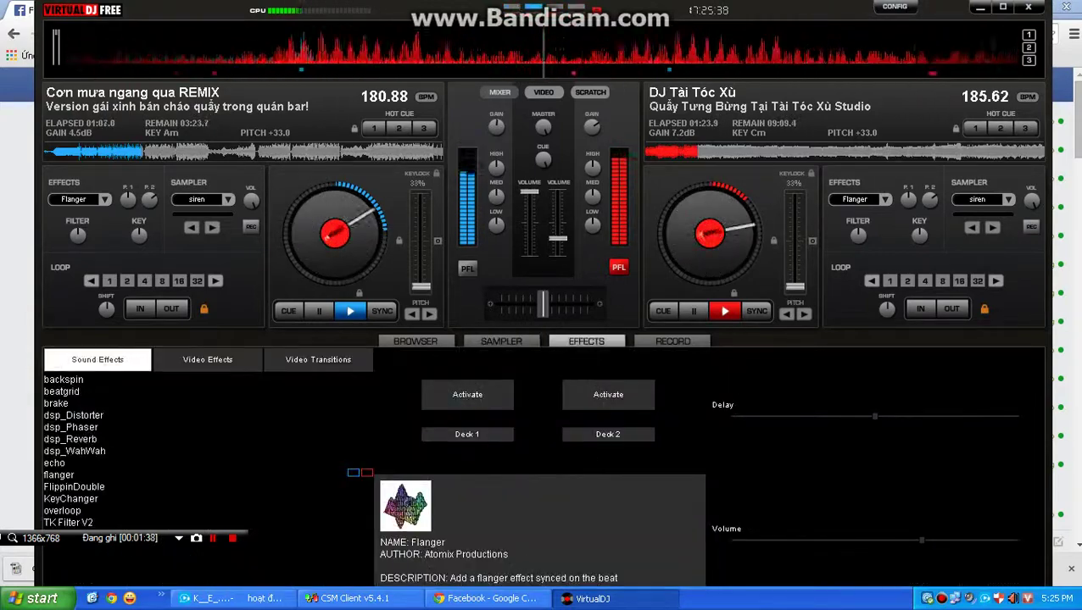
pyautogui.click(467, 395)
pyautogui.click(608, 395)
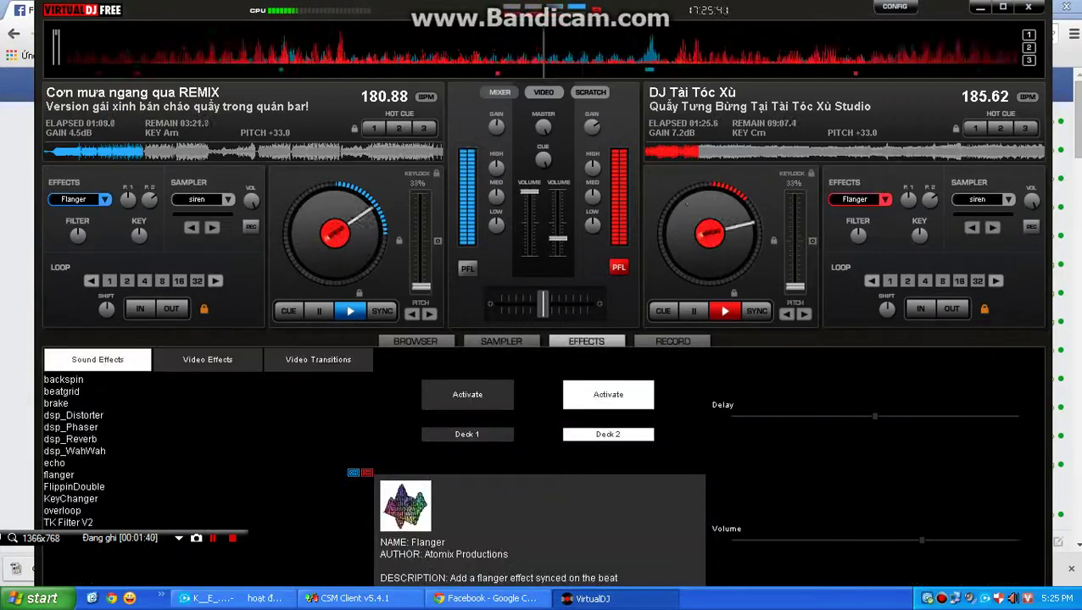
# Toggle the Flanger on deck 1 off and on repeatedly, ending with it active only on deck 2.
pyautogui.click(467, 395)
pyautogui.click(467, 395)
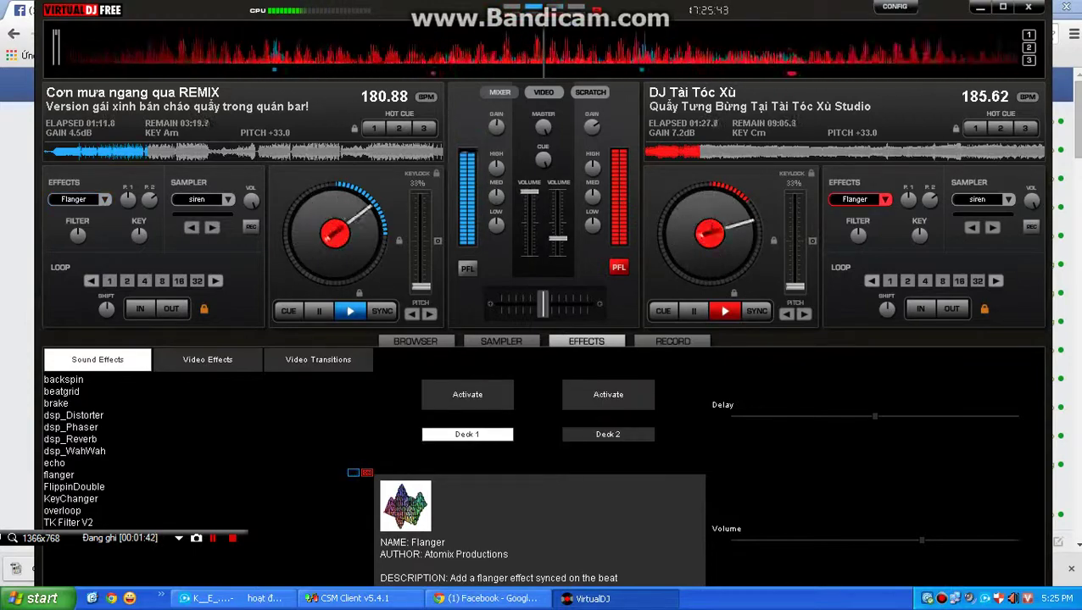
pyautogui.click(608, 396)
pyautogui.click(467, 395)
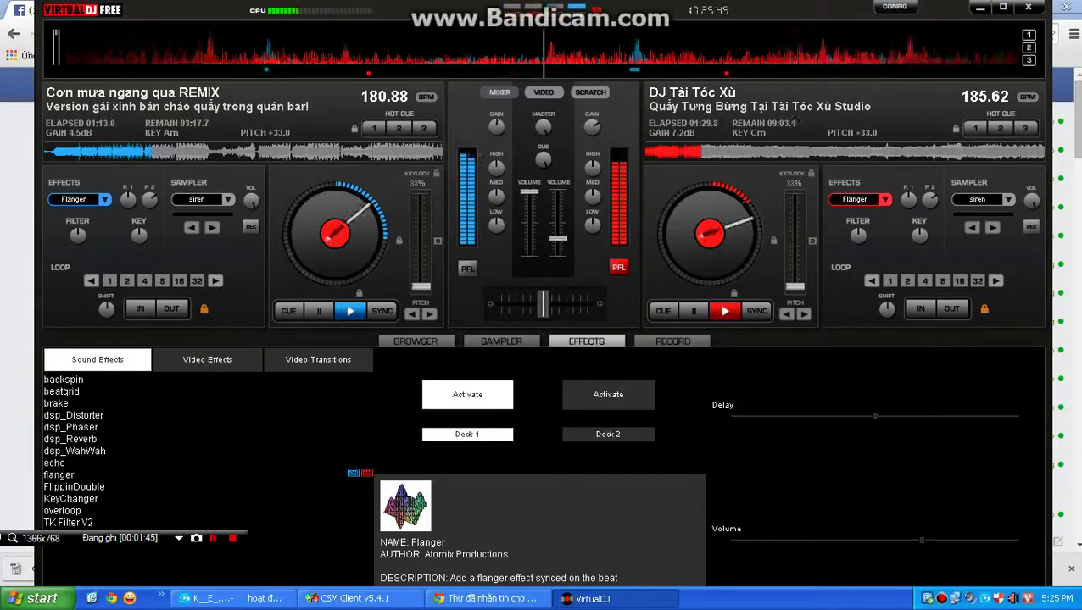
pyautogui.click(468, 395)
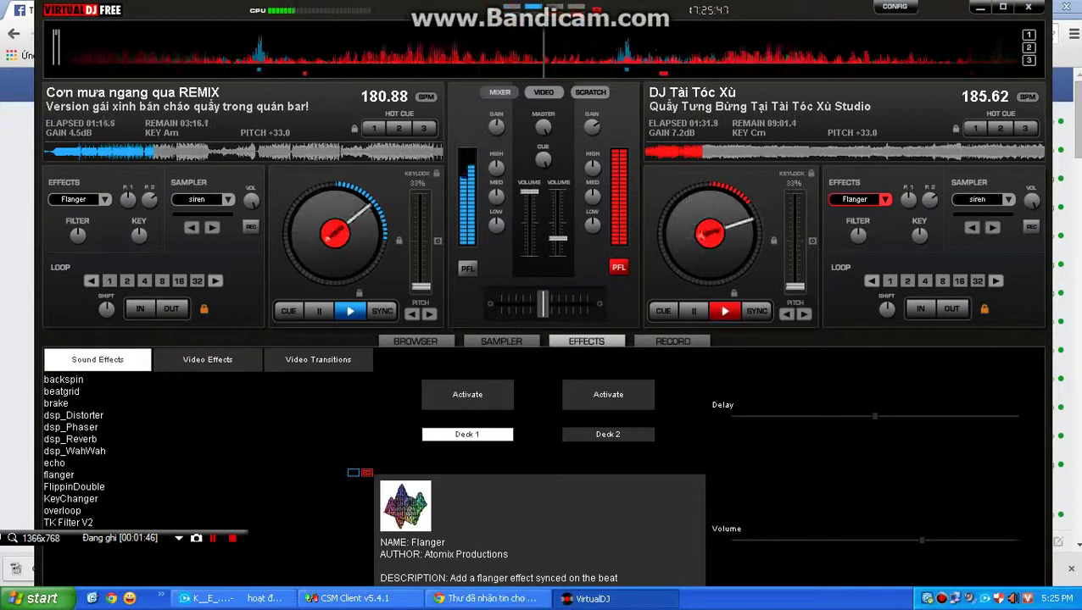
pyautogui.click(467, 395)
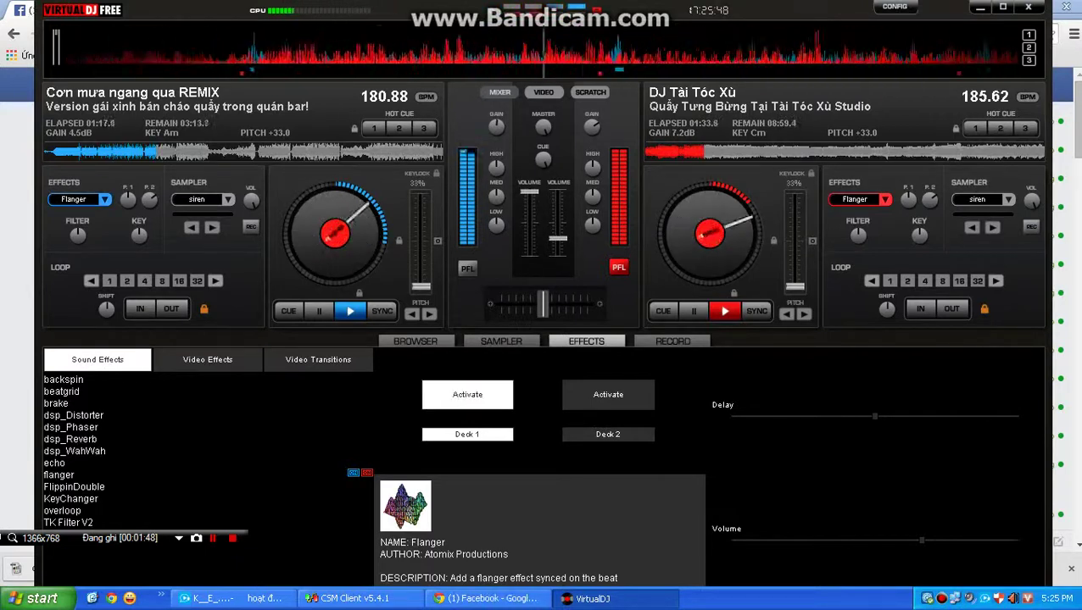
pyautogui.click(608, 434)
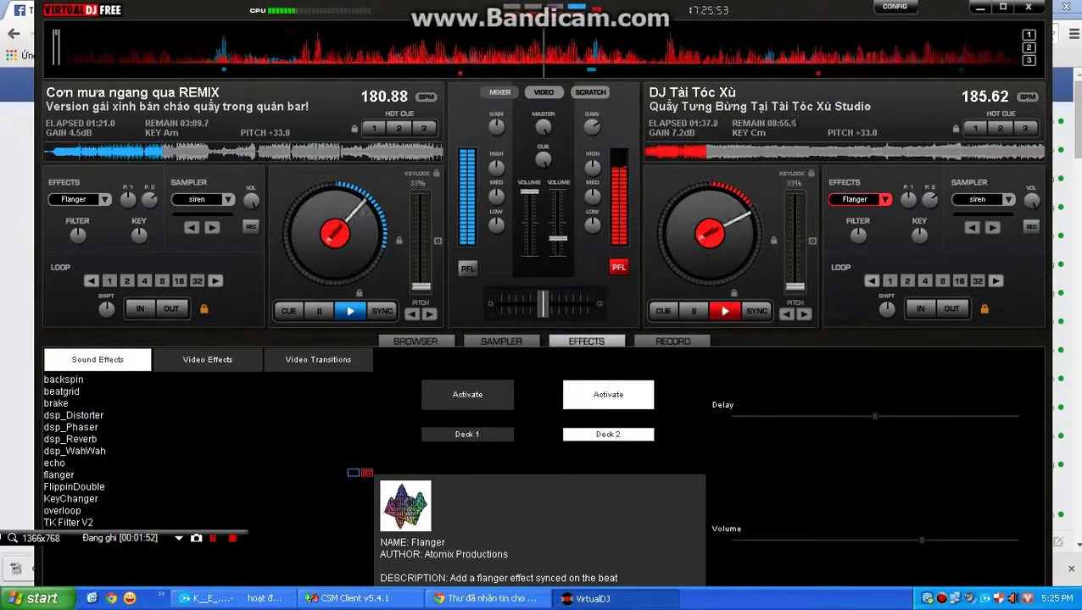
# Switch to Facebook, send the chat replies "sax" and "z hùi nảy người náo bn", and close the chat.
pyautogui.click(614, 599)
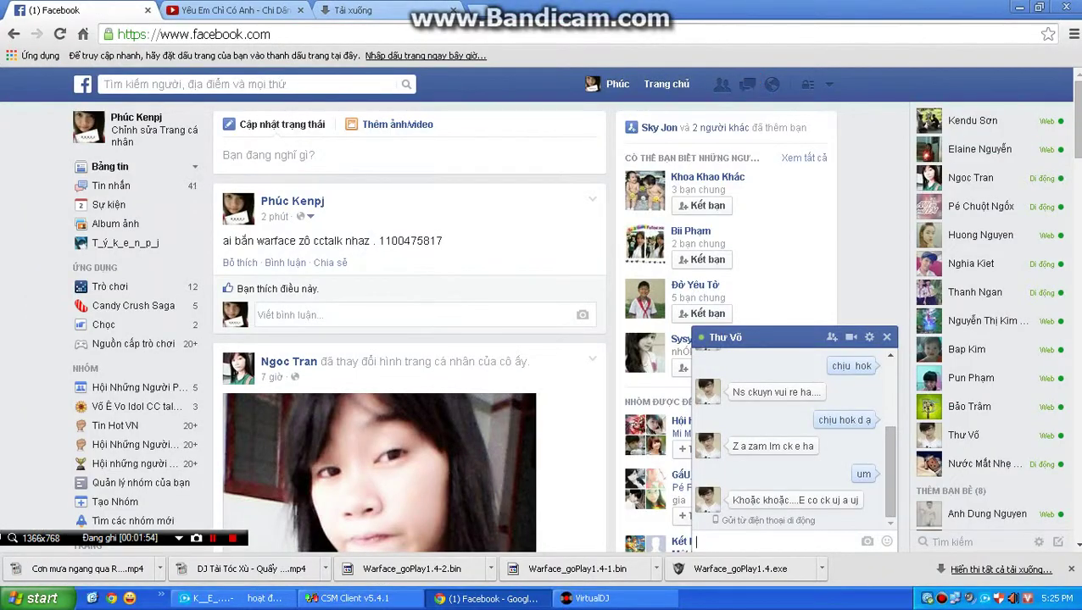
pyautogui.write('sa')
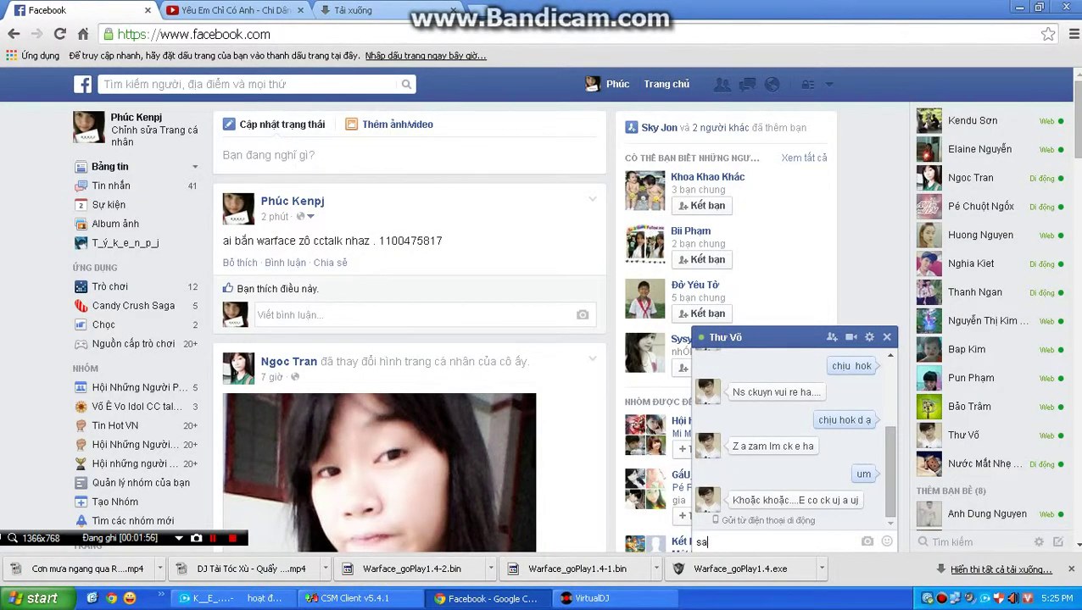
pyautogui.write('x')
pyautogui.press('Return')
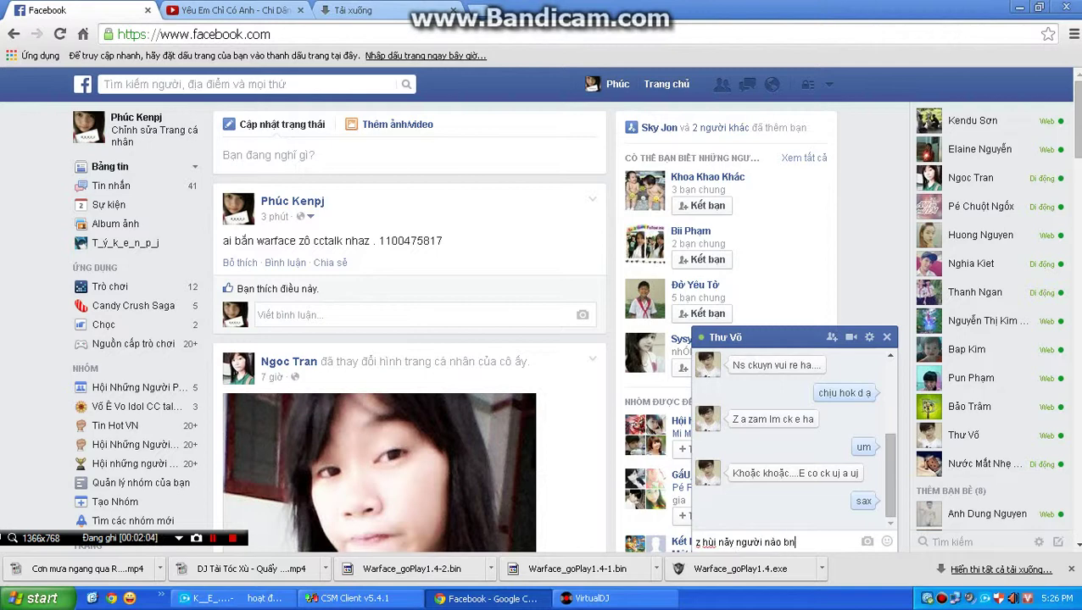
pyautogui.press('Return')
pyautogui.press('Escape')
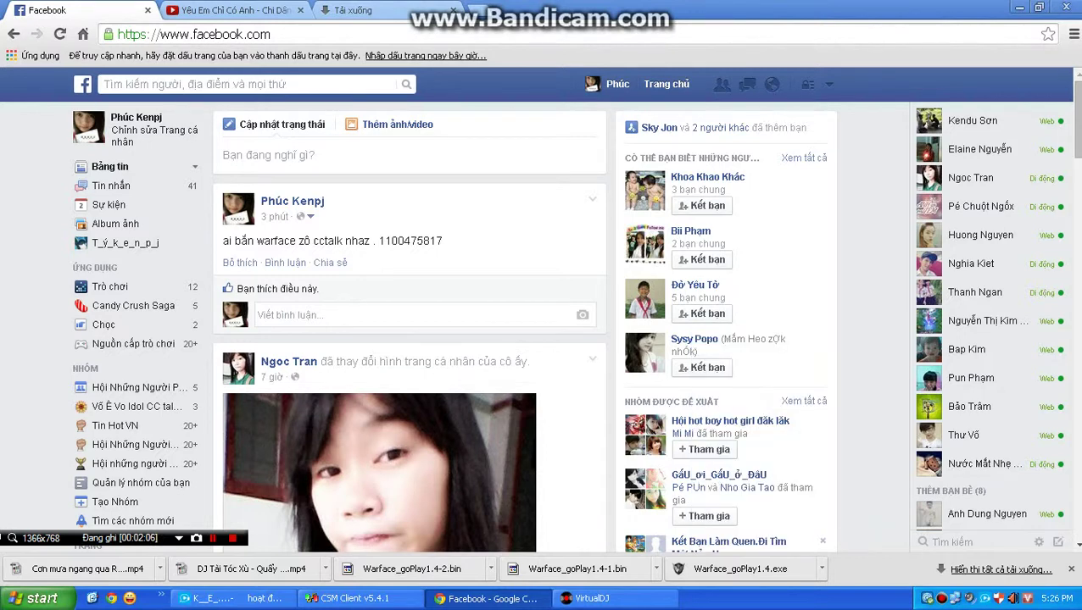
pyautogui.click(235, 598)
pyautogui.click(602, 599)
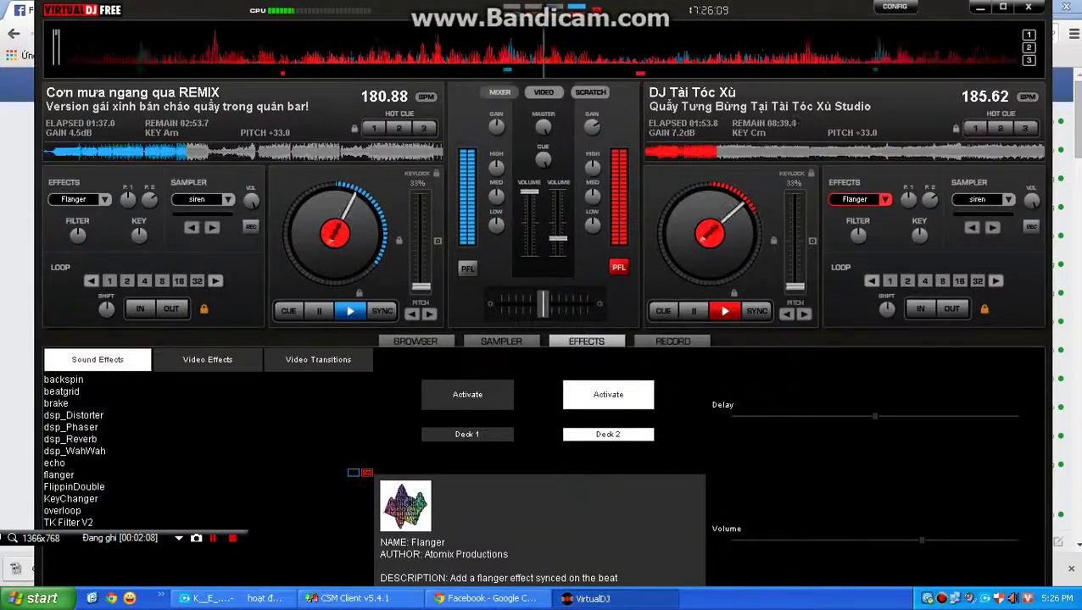
# Switch to Chrome, run the downloaded Warface_goPlay1.4.exe, and accept its setup defaults: folder C:\Program Files\goPlay\Warface and a desktop icon.
pyautogui.click(487, 598)
pyautogui.click(740, 568)
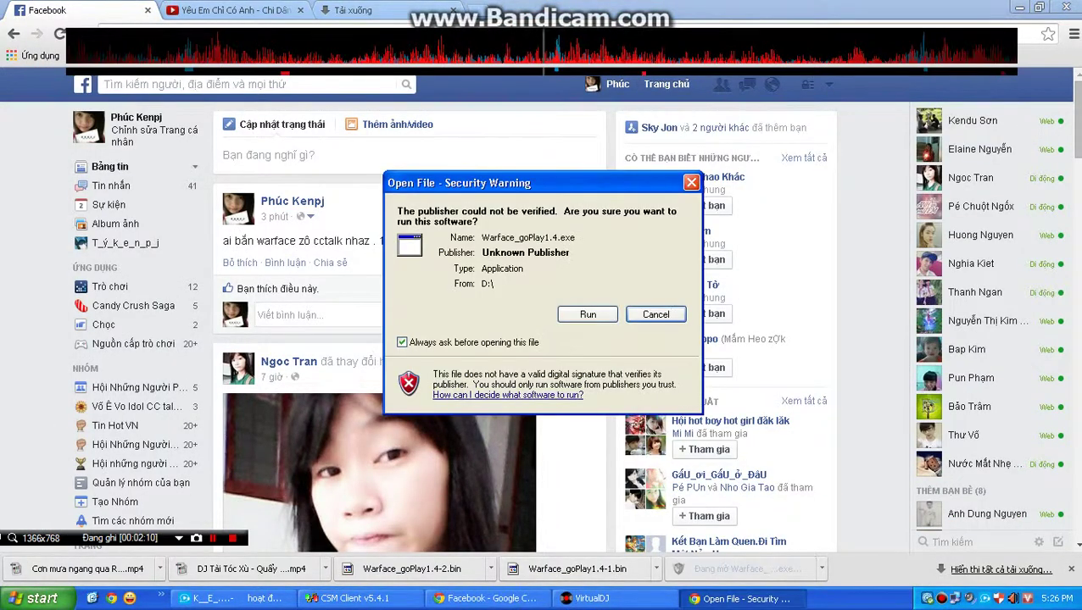
pyautogui.press('Return')
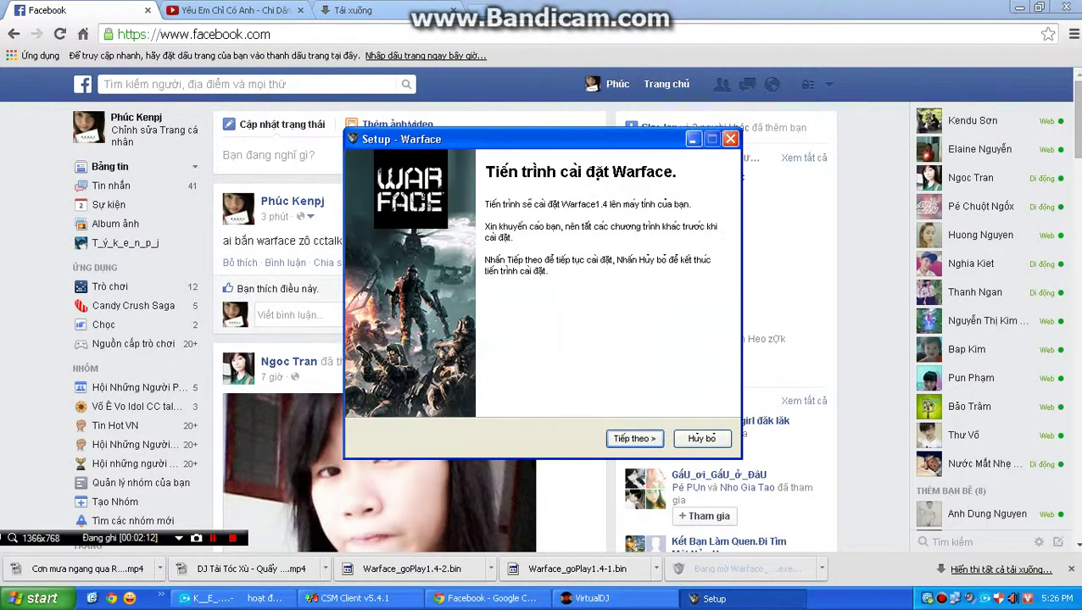
pyautogui.press('Return')
pyautogui.press('Return')
pyautogui.press('Return')
pyautogui.press('Return')
pyautogui.press('Return')
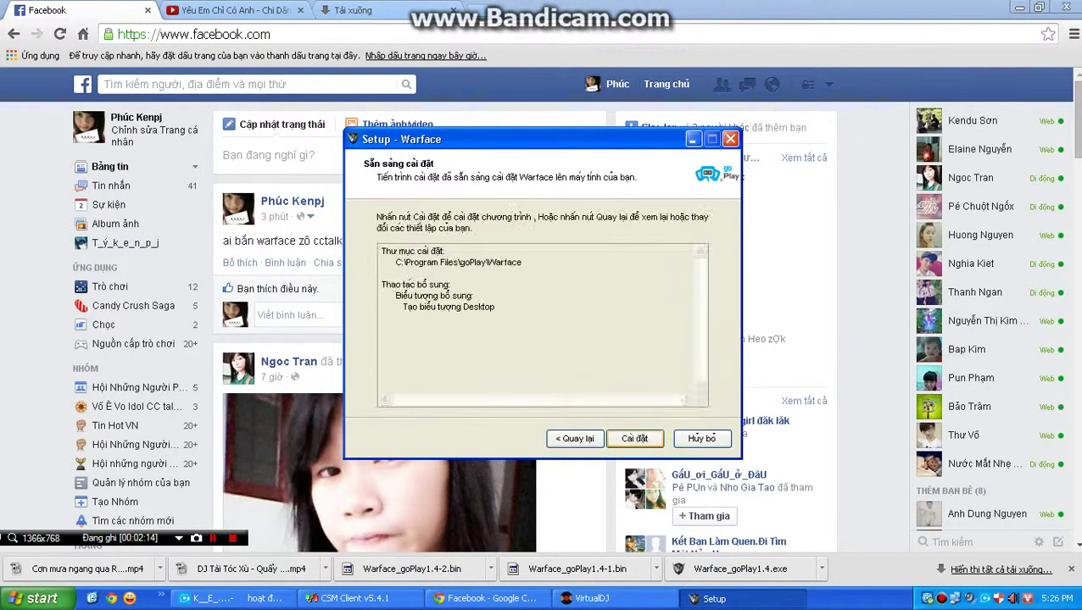
pyautogui.click(170, 343)
pyautogui.click(233, 599)
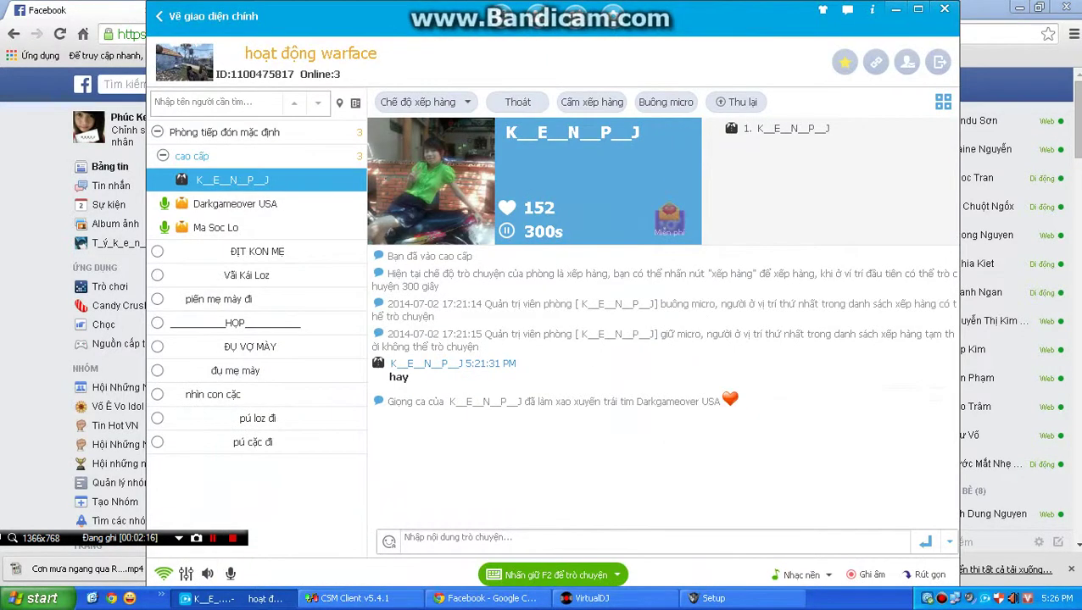
pyautogui.click(741, 598)
# Switch to VirtualDJ and look through the sound effects, the video effects, and the video mixer.
pyautogui.click(614, 599)
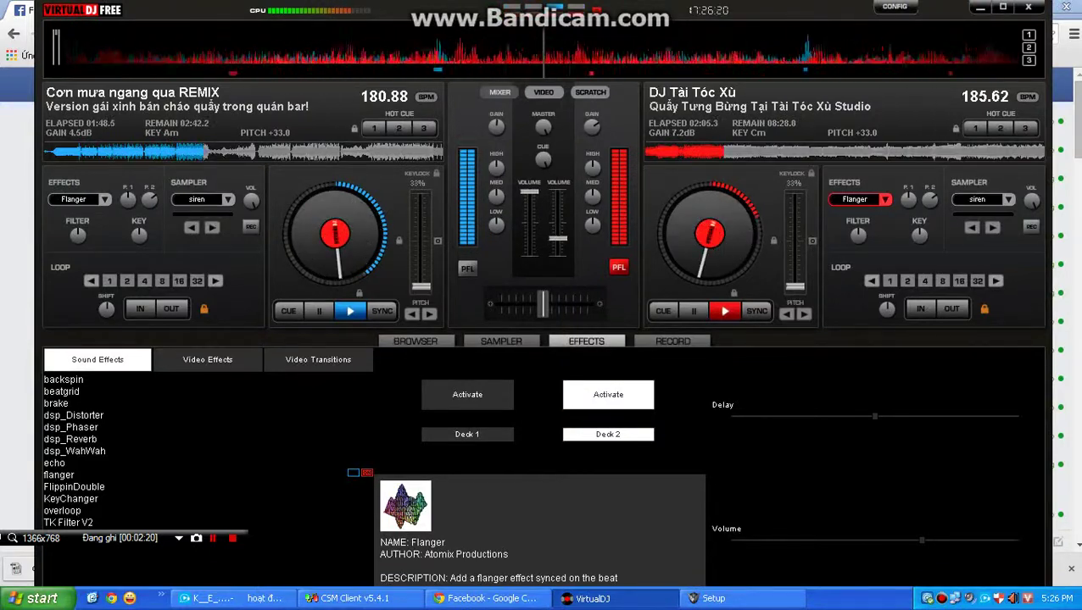
pyautogui.click(70, 439)
pyautogui.click(208, 359)
pyautogui.click(97, 359)
pyautogui.click(544, 93)
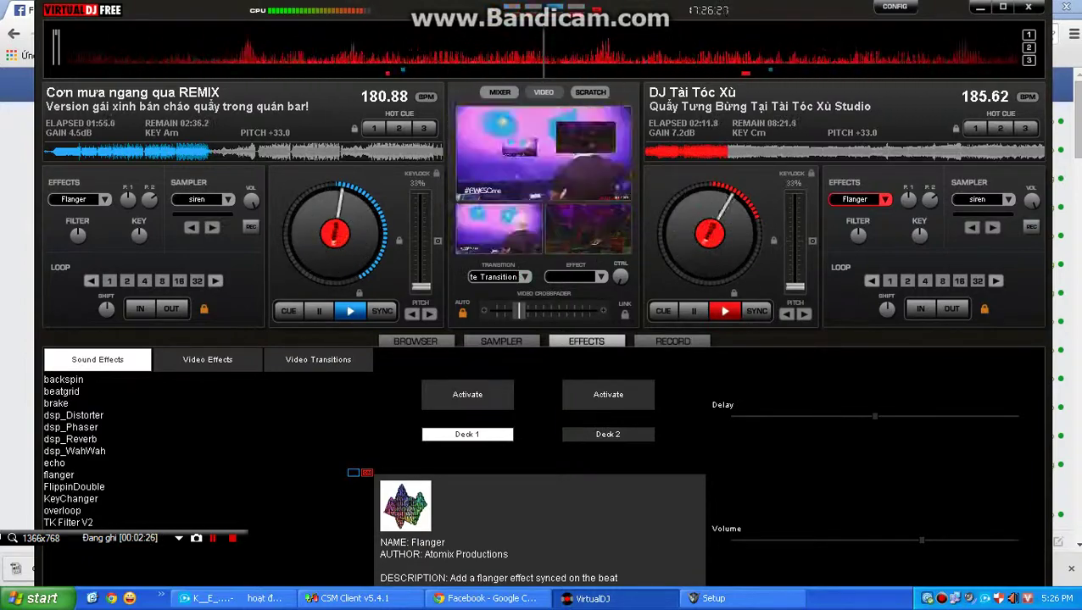
pyautogui.click(499, 92)
# Jump deck 2 back near the start of its track and bring it in with full volume and the crossfader near its deck 2 end.
pyautogui.click(688, 152)
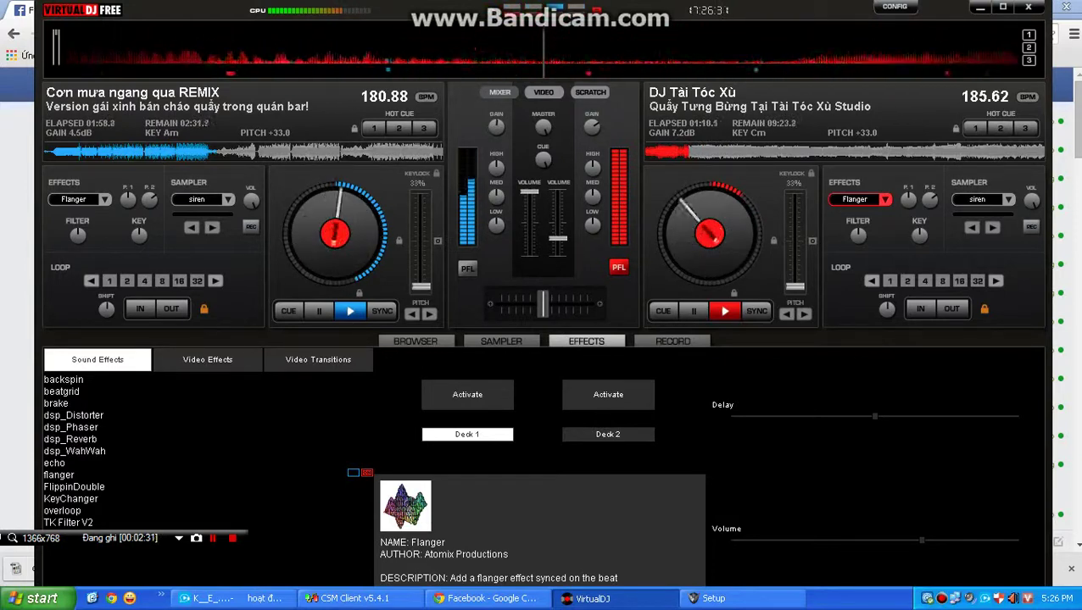
pyautogui.click(653, 152)
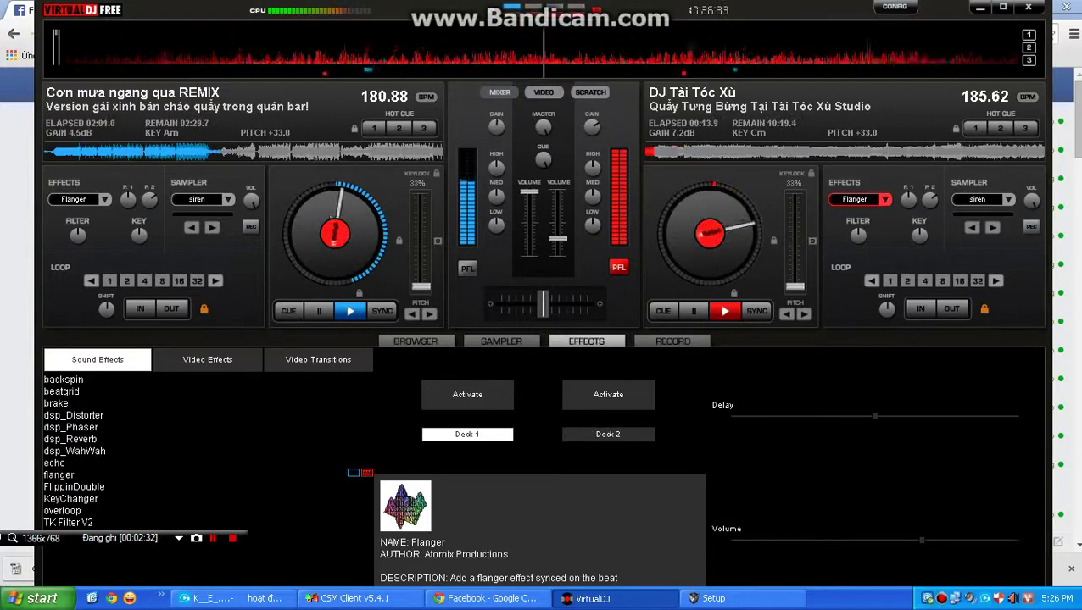
pyautogui.moveTo(558, 238); pyautogui.dragTo(558, 191)
pyautogui.moveTo(544, 303); pyautogui.dragTo(587, 304)
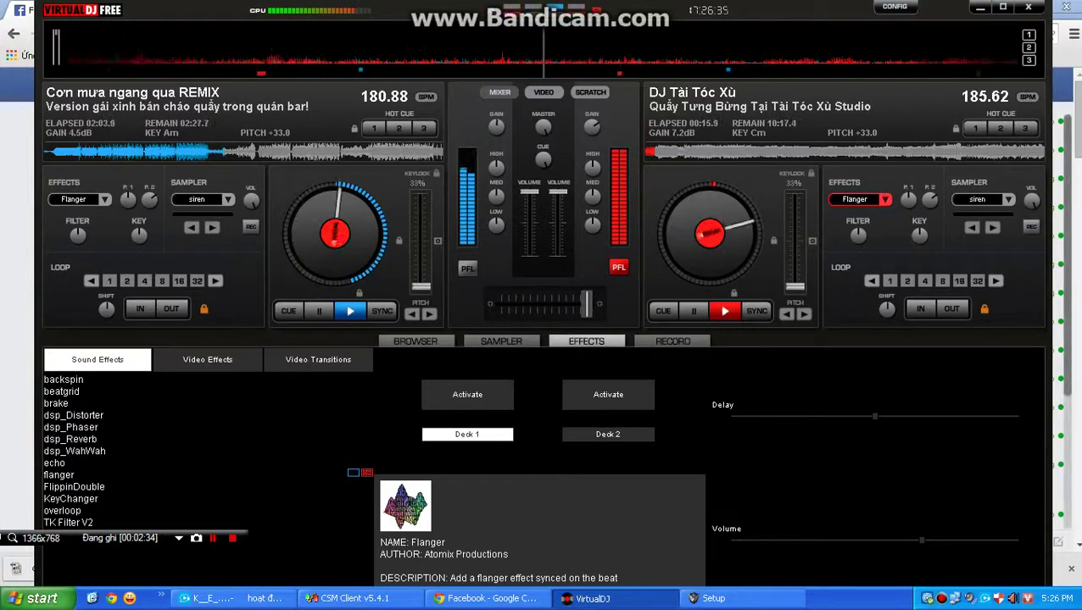
pyautogui.hotkey('alt', 'Tab')
pyautogui.hotkey('ctrl', 'Tab')
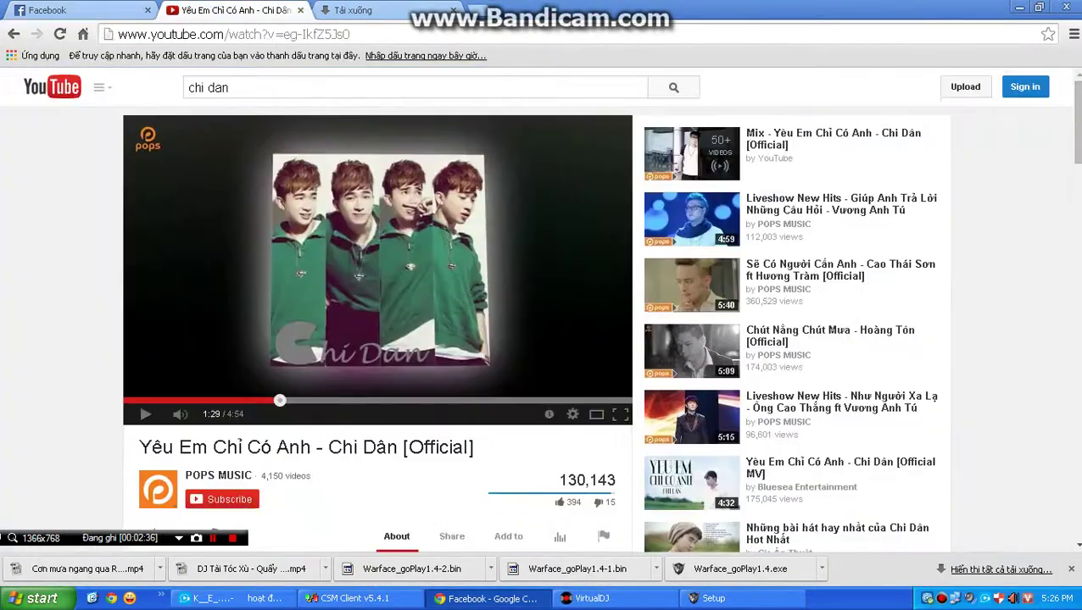
pyautogui.hotkey('ctrl', 'shift', 'Tab')
pyautogui.hotkey('alt', 'Tab')
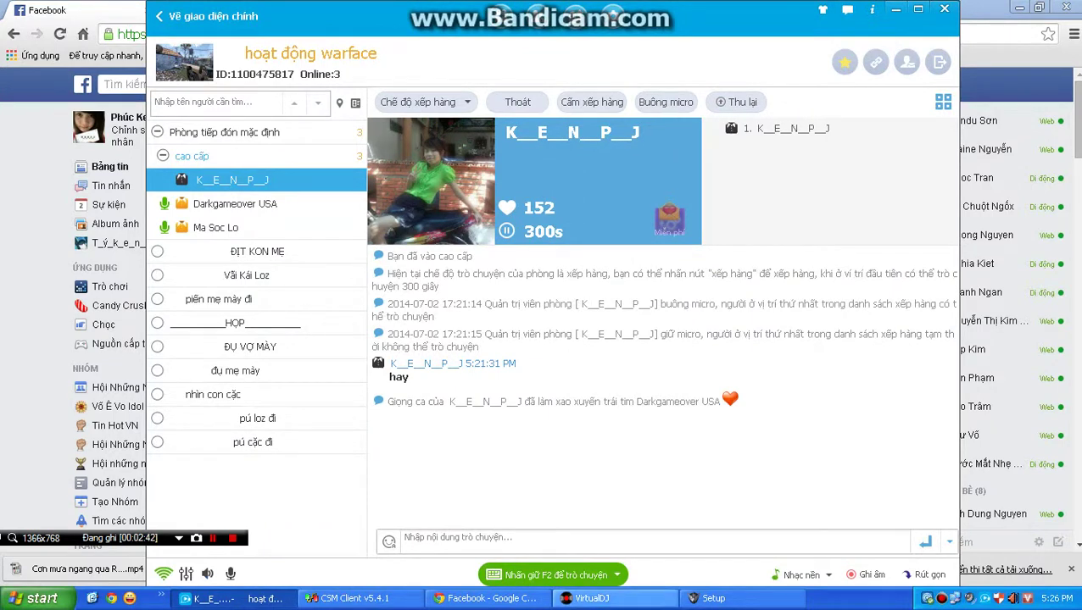
# Switch to VirtualDJ and activate the dsp_Distorter sound effect on deck 1 and deck 2.
pyautogui.click(614, 598)
pyautogui.click(729, 598)
pyautogui.click(729, 599)
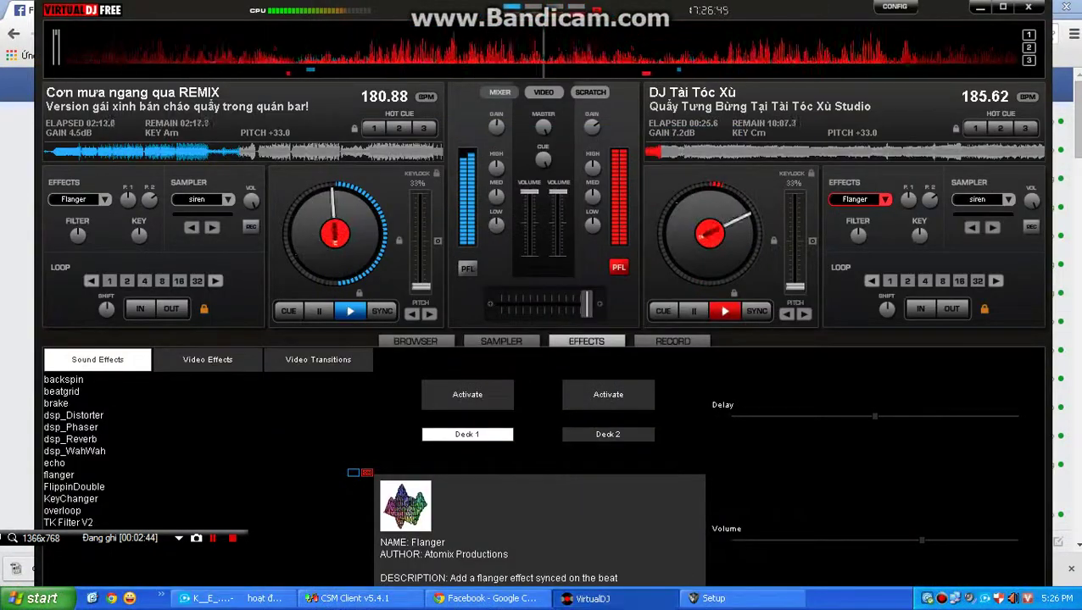
pyautogui.click(74, 415)
pyautogui.click(467, 410)
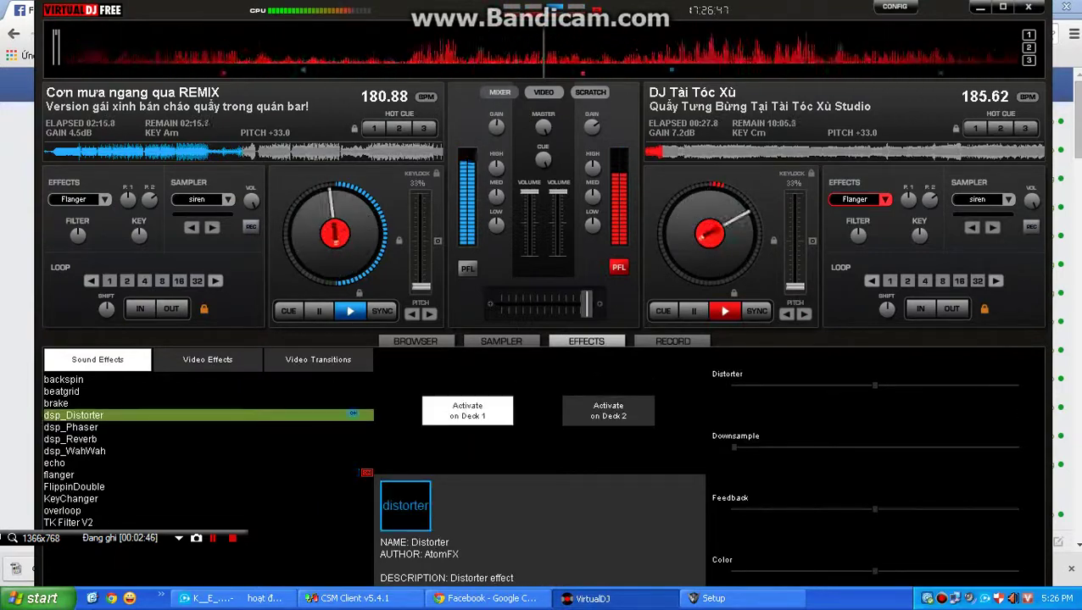
pyautogui.click(608, 410)
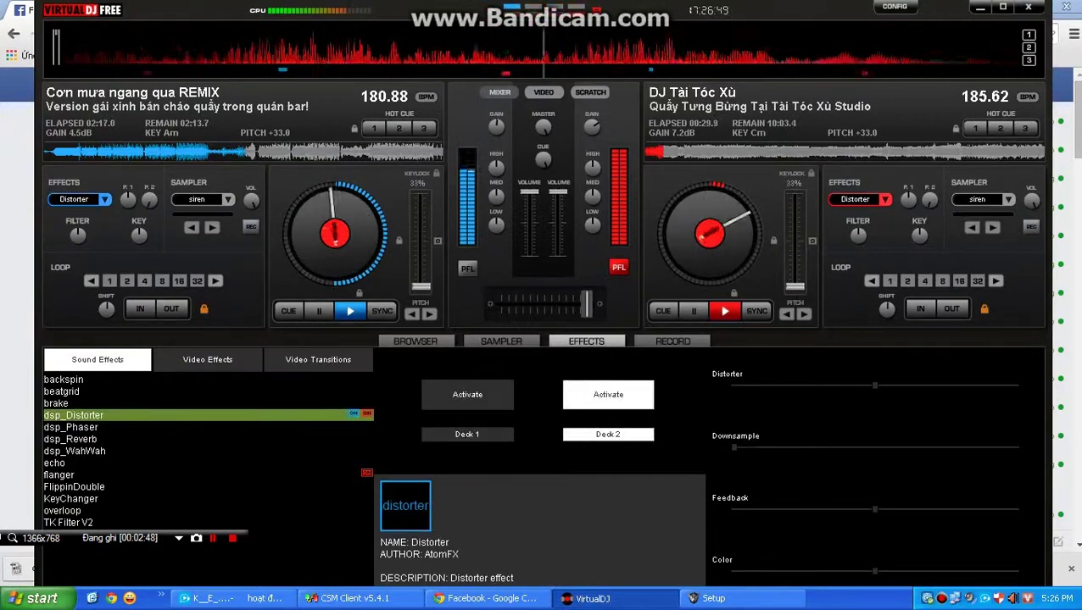
# Switch to the hoạt động warface chat room and select the first channel below cao cấp.
pyautogui.hotkey('alt', 'Tab')
pyautogui.click(231, 598)
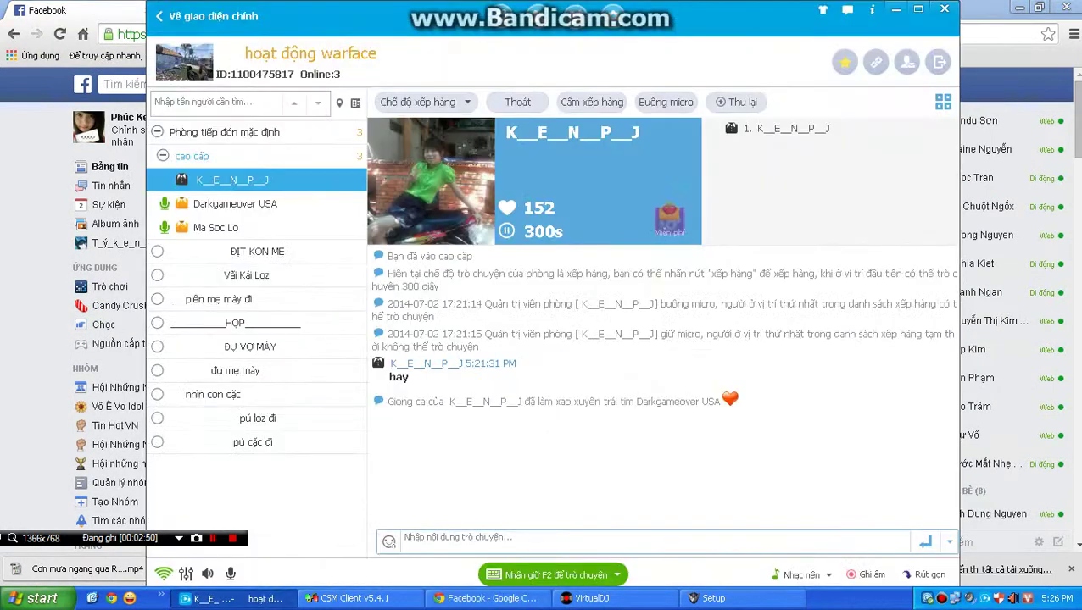
pyautogui.click(257, 252)
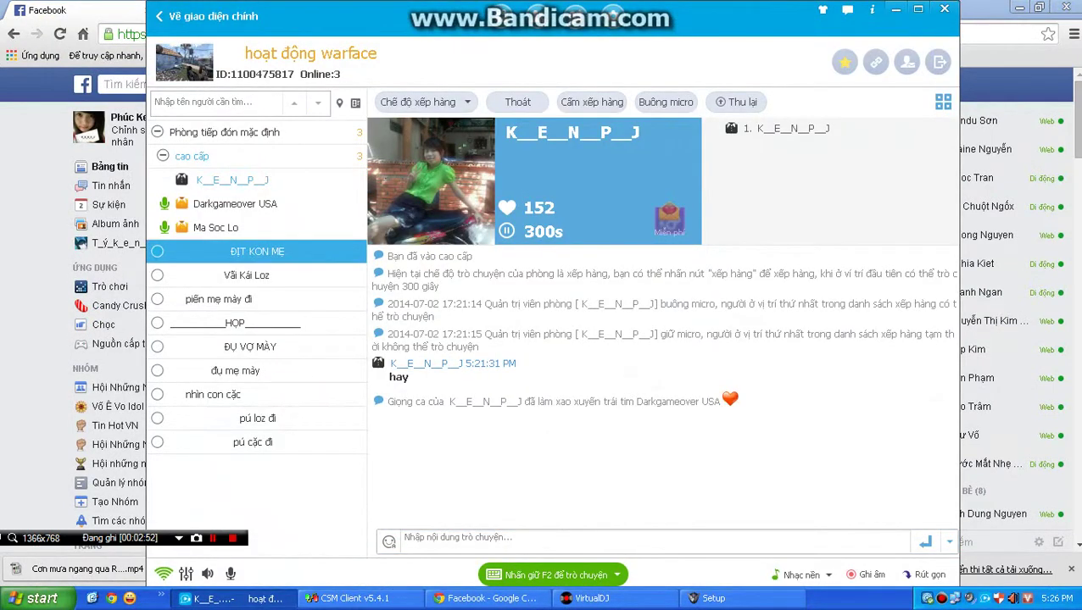
# Open the Realtek HD Audio Manager and set the green back-panel jack's connected device to headphones.
pyautogui.doubleClick(1013, 598)
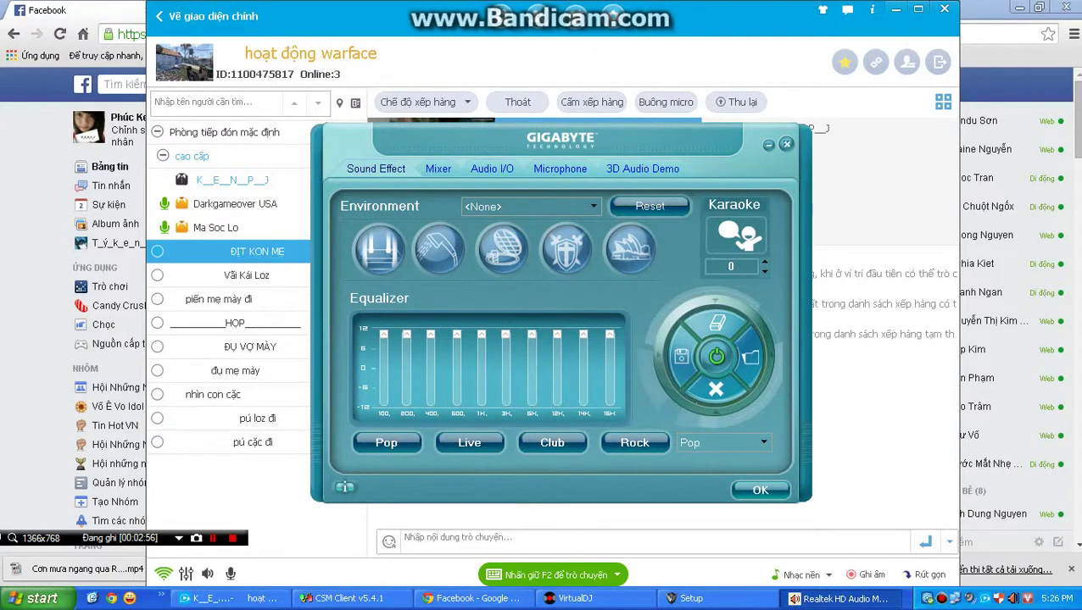
pyautogui.click(492, 169)
pyautogui.click(633, 278)
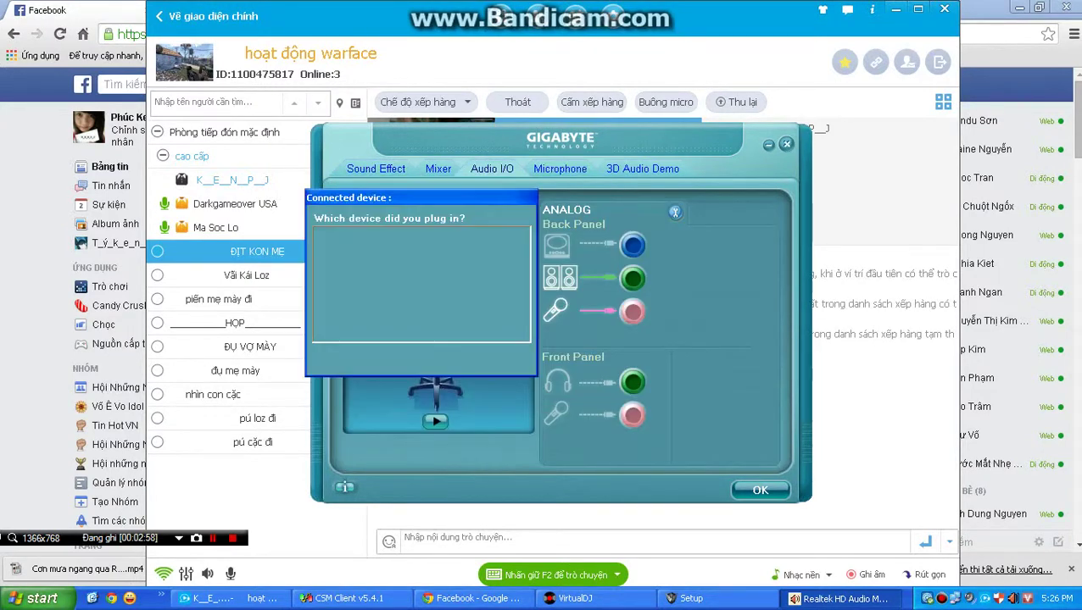
pyautogui.click(319, 246)
pyautogui.click(368, 360)
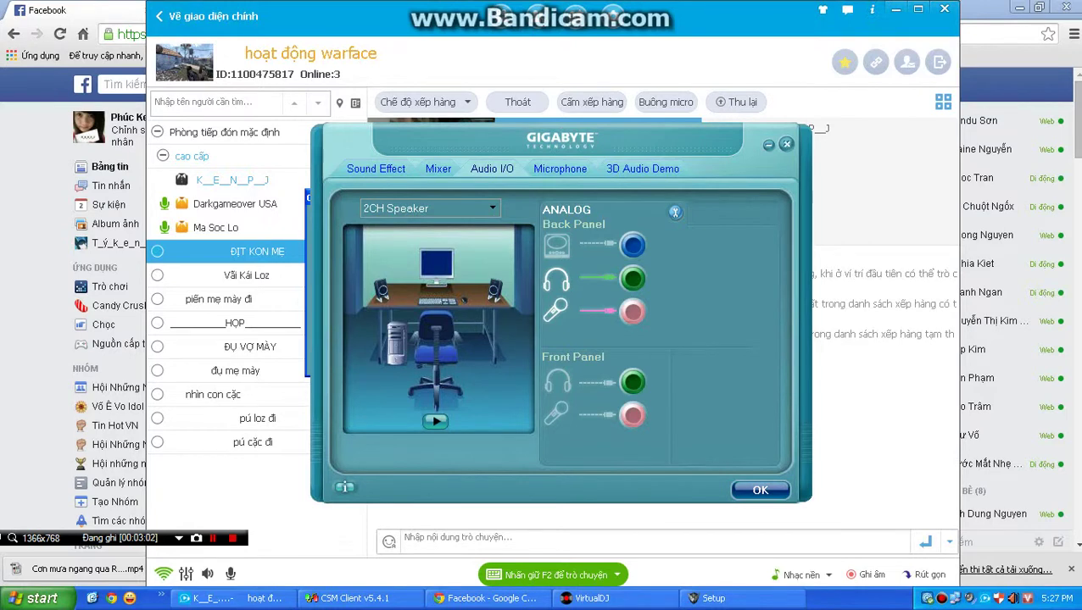
# Return to the chat room, join the first channel below cao cấp, and use the Tự do trò chuyện talk mode.
pyautogui.click(606, 599)
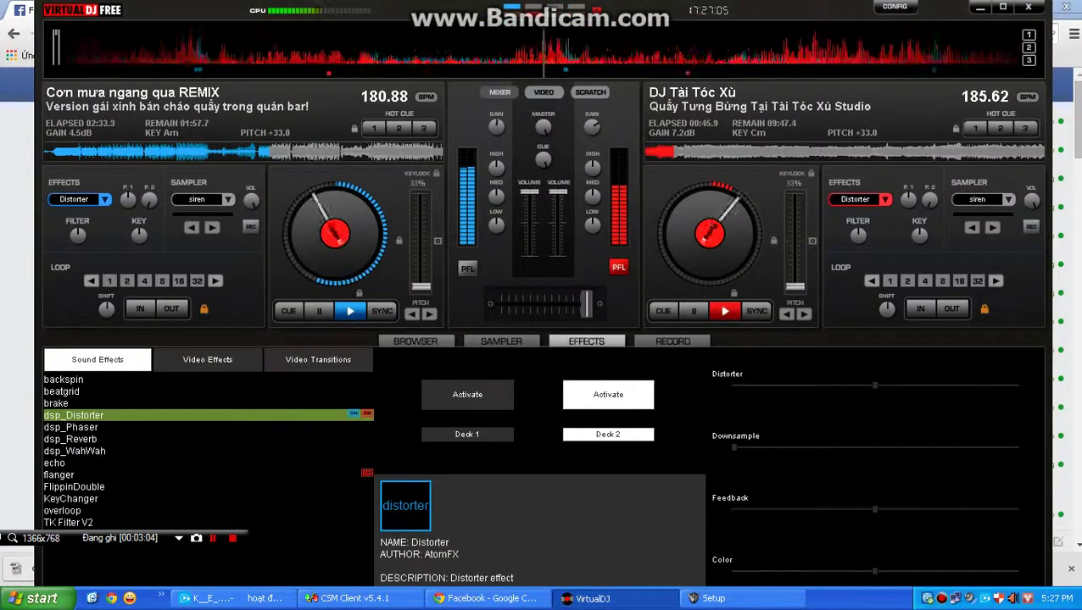
pyautogui.click(249, 599)
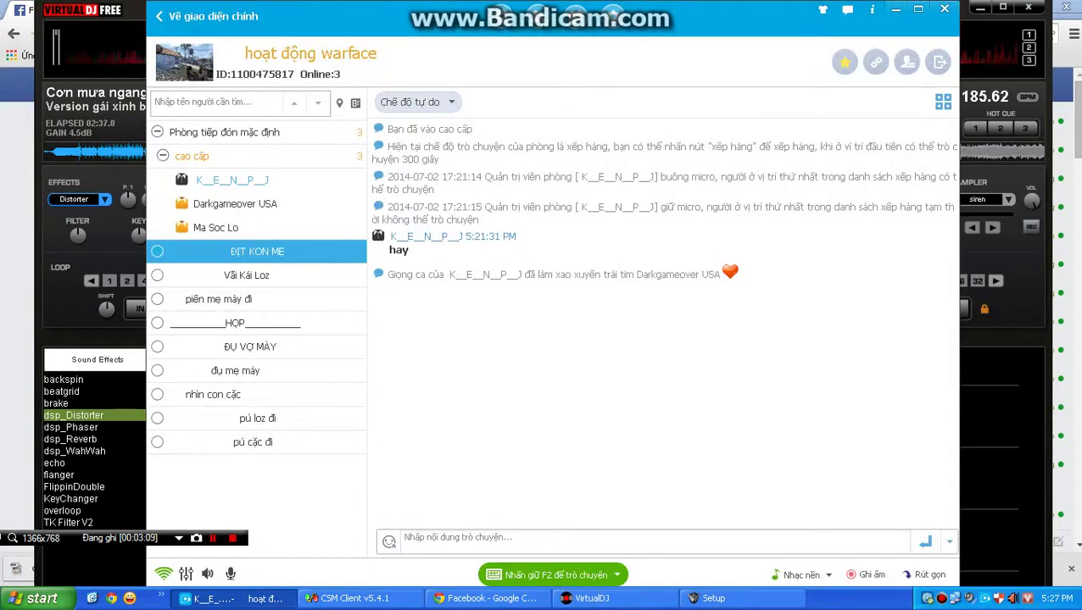
pyautogui.doubleClick(257, 252)
pyautogui.click(553, 575)
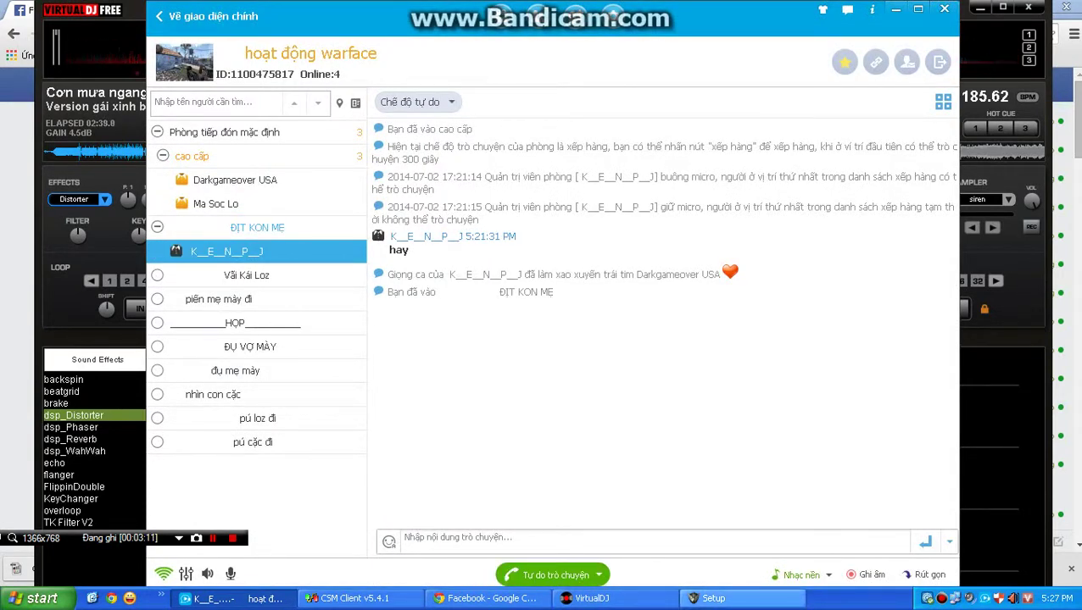
# Switch to VirtualDJ and deactivate the Distorter on deck 1.
pyautogui.click(741, 598)
pyautogui.click(612, 599)
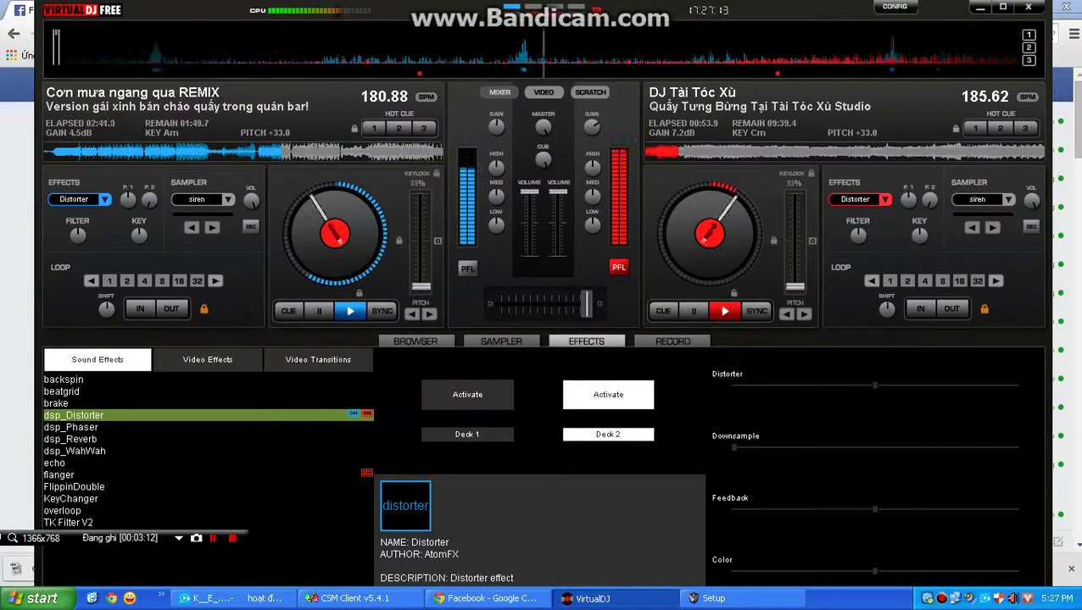
pyautogui.click(468, 434)
pyautogui.click(467, 395)
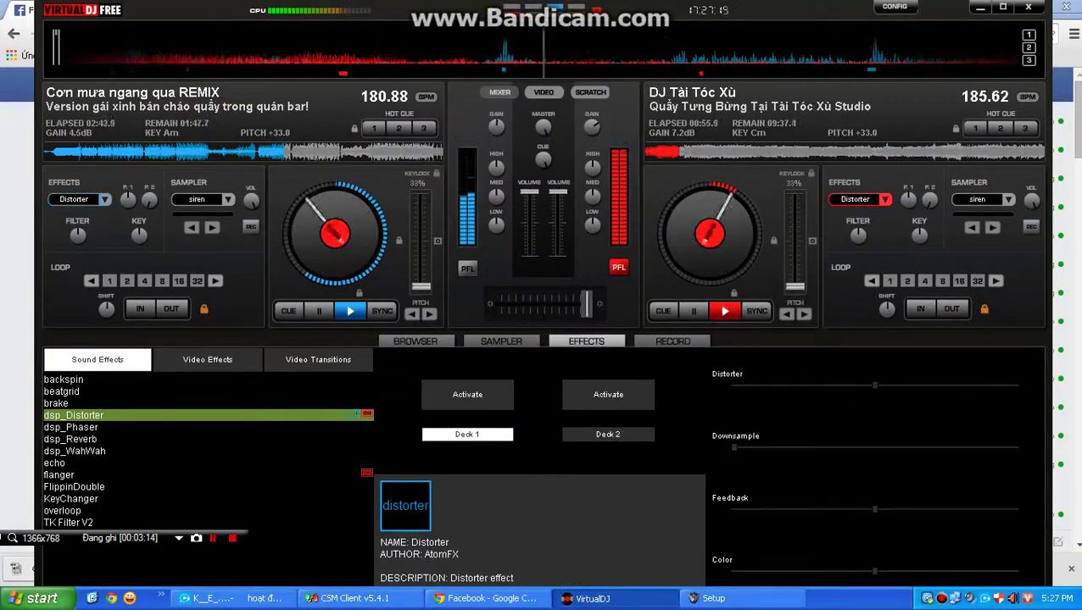
pyautogui.press('Tab')
pyautogui.press('Tab')
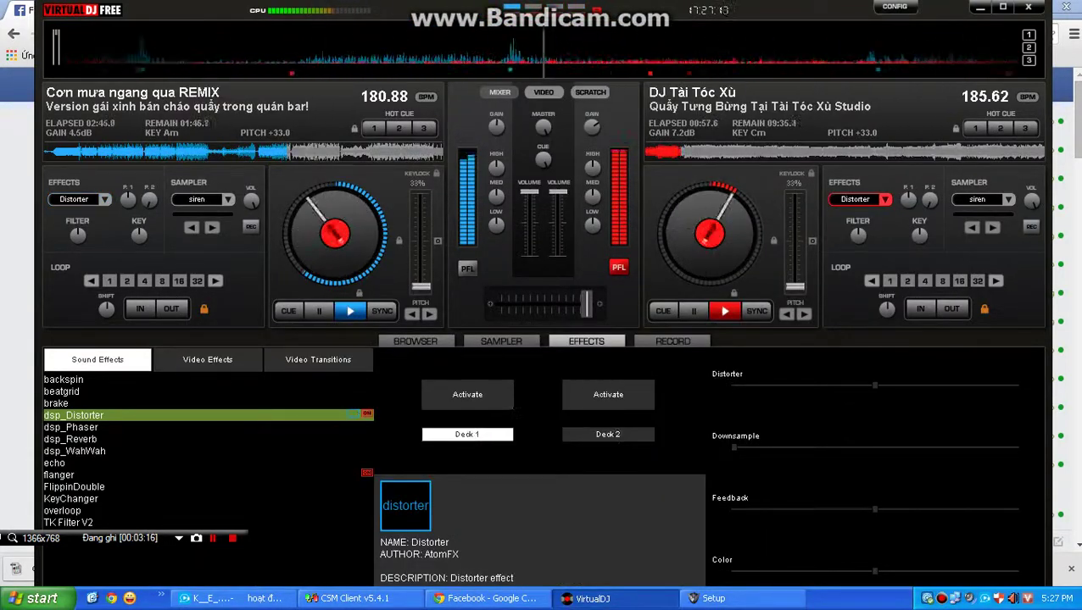
pyautogui.click(62, 391)
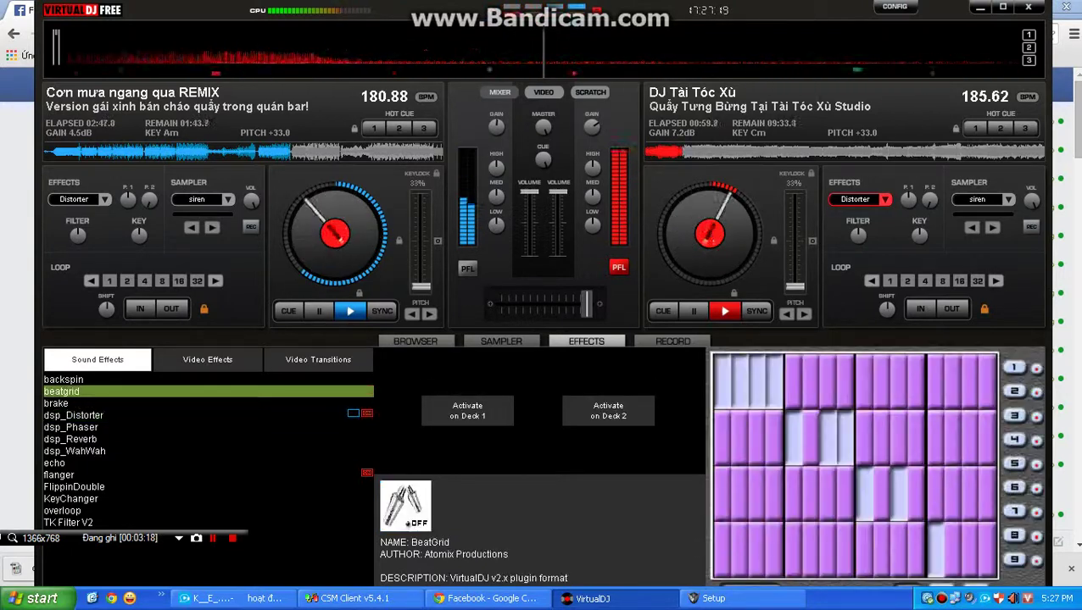
pyautogui.click(208, 359)
pyautogui.click(318, 360)
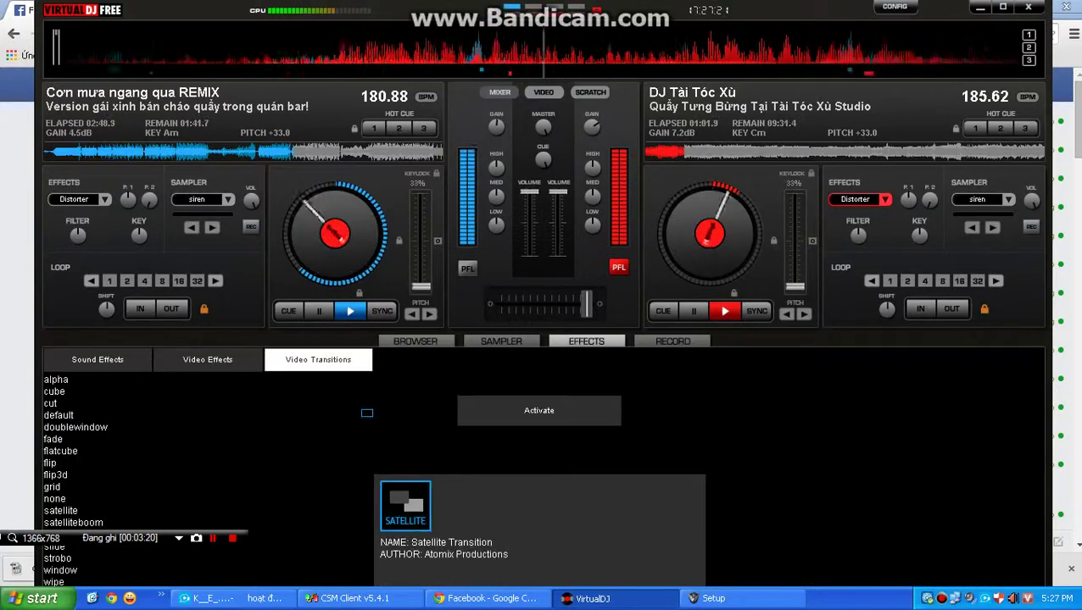
# Crossfade to the deck 1 end, then replace deck 2's effect with Echo and activate it.
pyautogui.moveTo(587, 304); pyautogui.dragTo(502, 304)
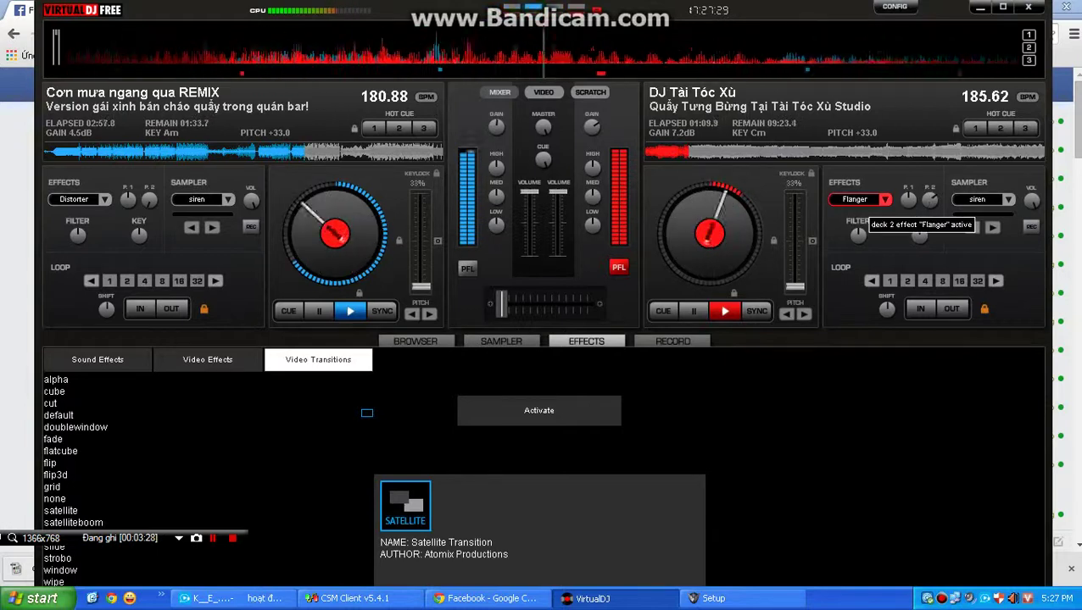
pyautogui.click(884, 200)
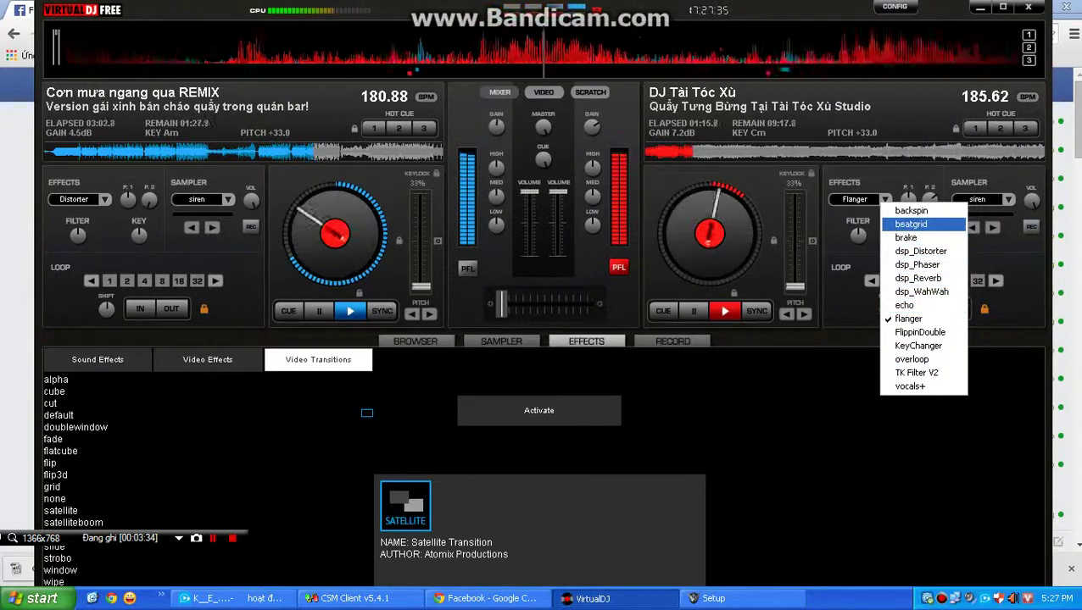
pyautogui.press('Up')
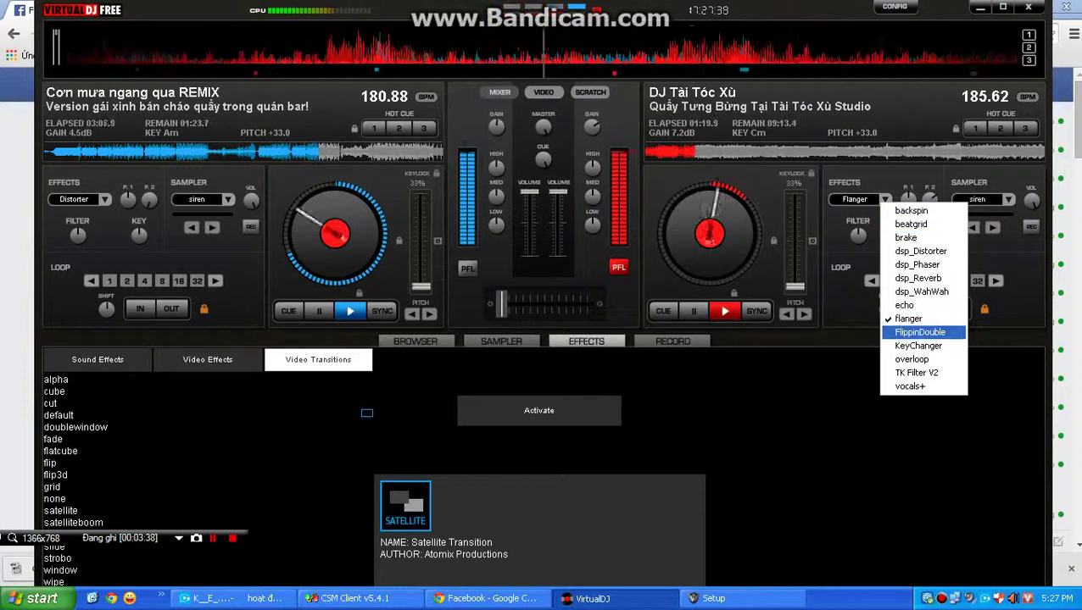
pyautogui.press('Up')
pyautogui.press('Up')
pyautogui.press('Return')
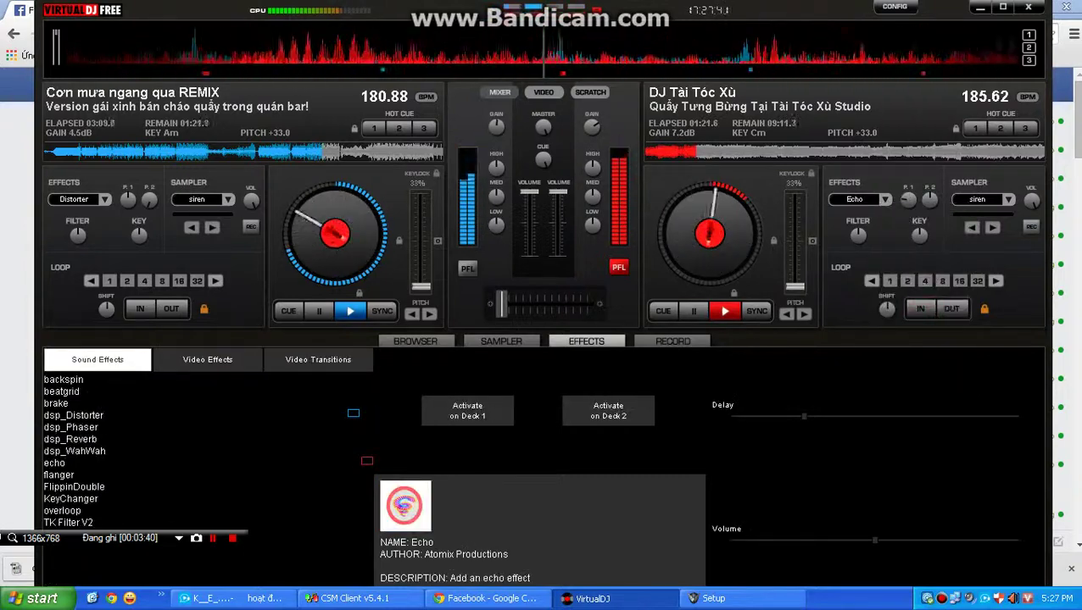
pyautogui.press('e')
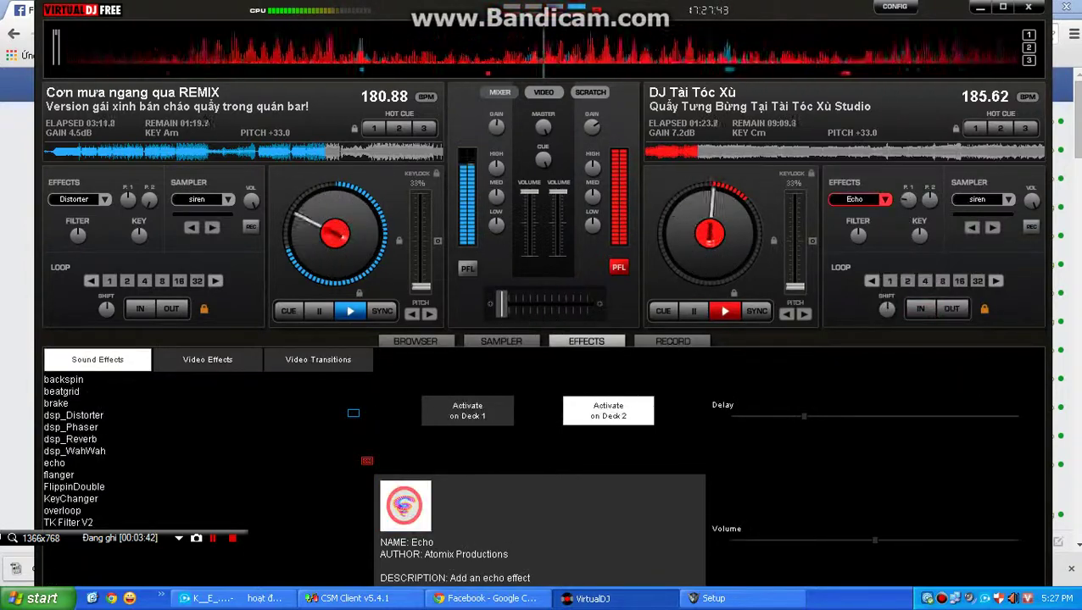
# Turn off Echo on deck 2 and choose KeyChanger as its effect.
pyautogui.click(855, 199)
pyautogui.click(886, 199)
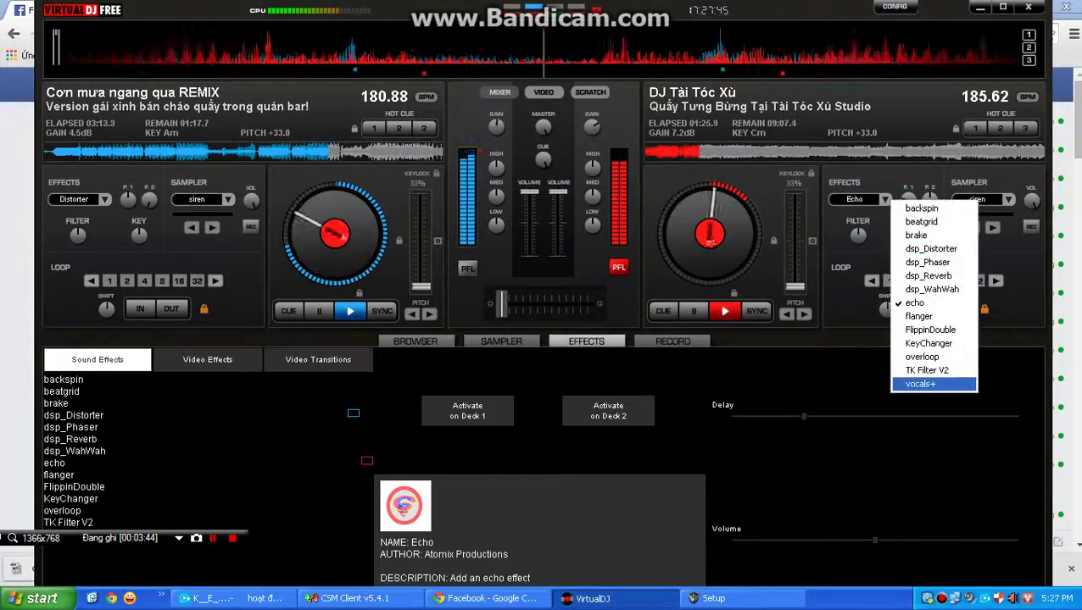
pyautogui.press('Up')
pyautogui.press('Up')
pyautogui.press('Up')
pyautogui.press('Return')
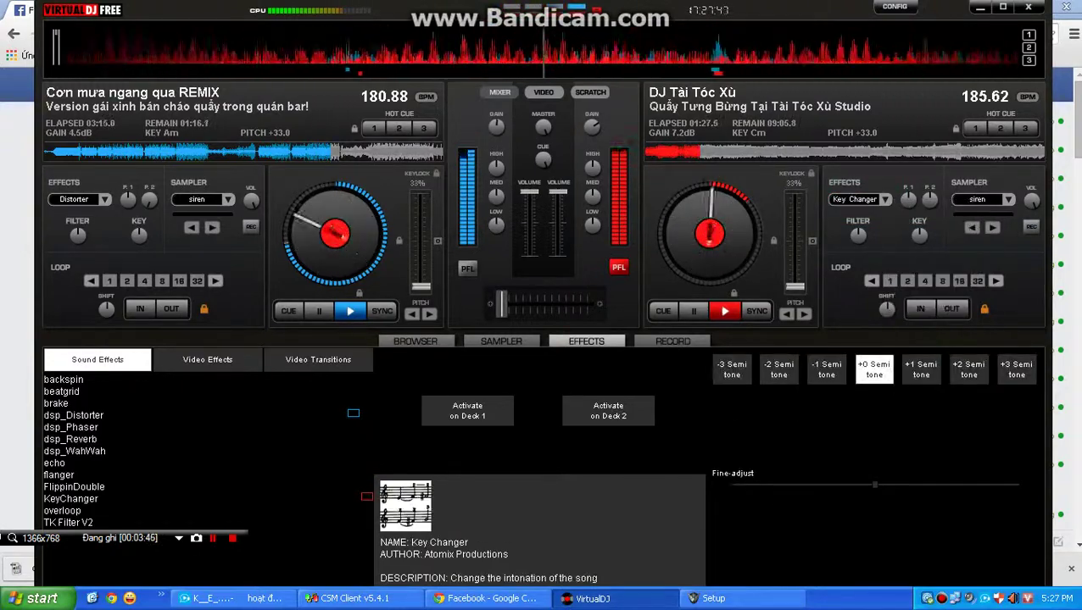
# Move the crossfader to the middle and set deck 2's Key Changer to +3 semitones.
pyautogui.moveTo(502, 304); pyautogui.dragTo(554, 303)
pyautogui.click(732, 369)
pyautogui.click(778, 370)
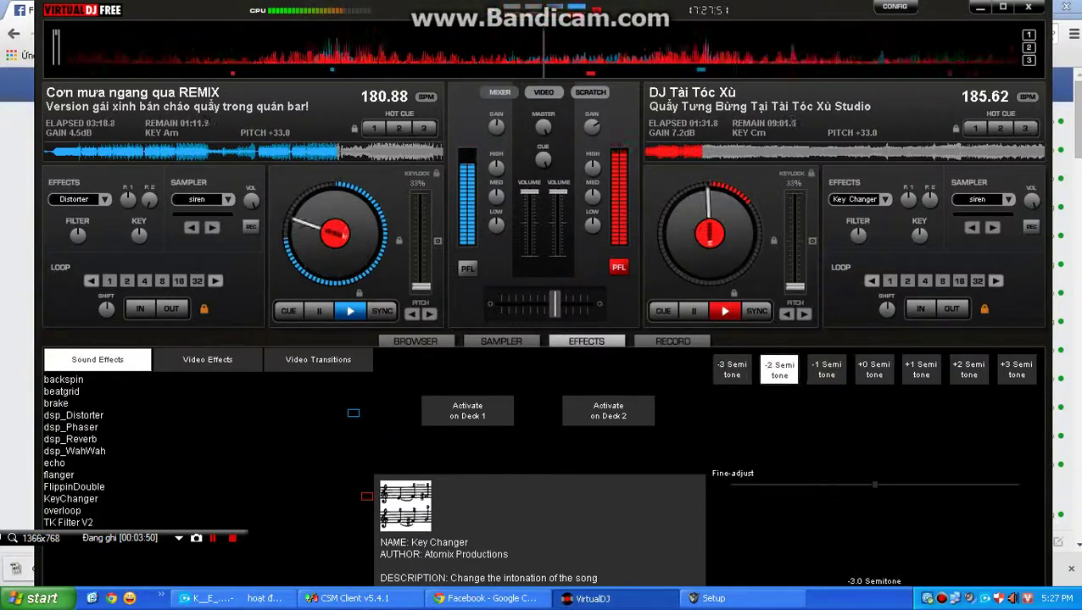
pyautogui.press('Right')
pyautogui.press('Right')
pyautogui.press('Right')
pyautogui.press('Right')
pyautogui.press('Right')
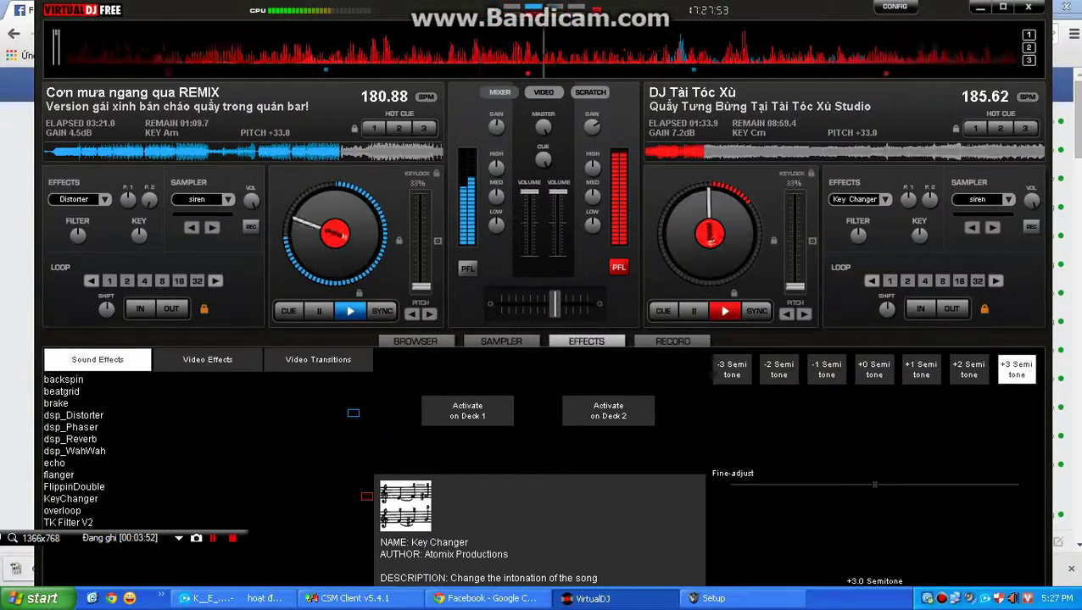
# Activate the Key Changer on deck 2 with the crossfader at the deck 2 end, and crossfade back to deck 1.
pyautogui.moveTo(554, 303); pyautogui.dragTo(586, 303)
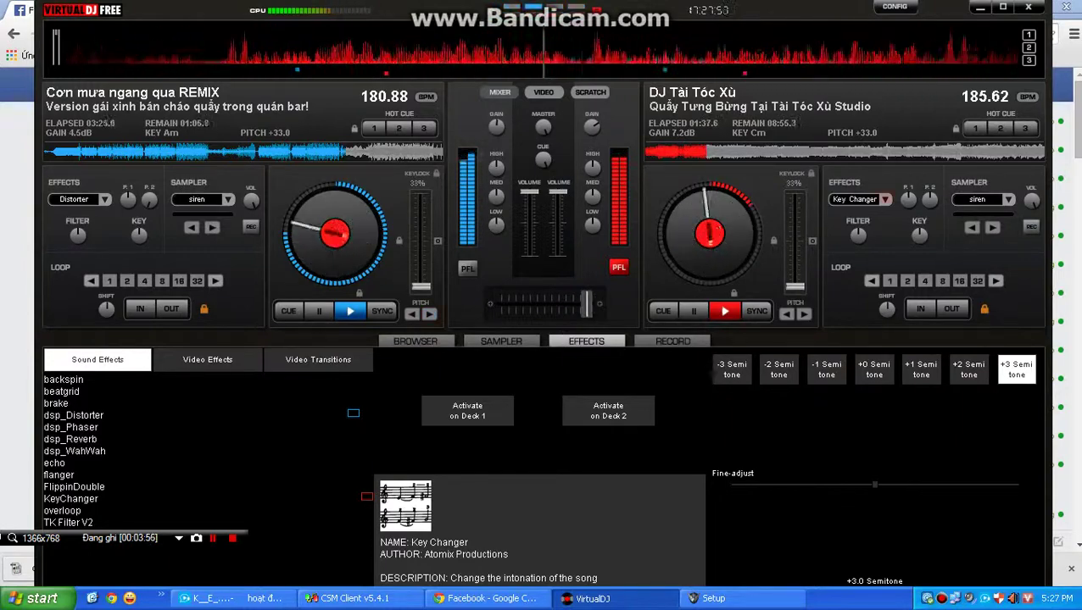
pyautogui.click(608, 411)
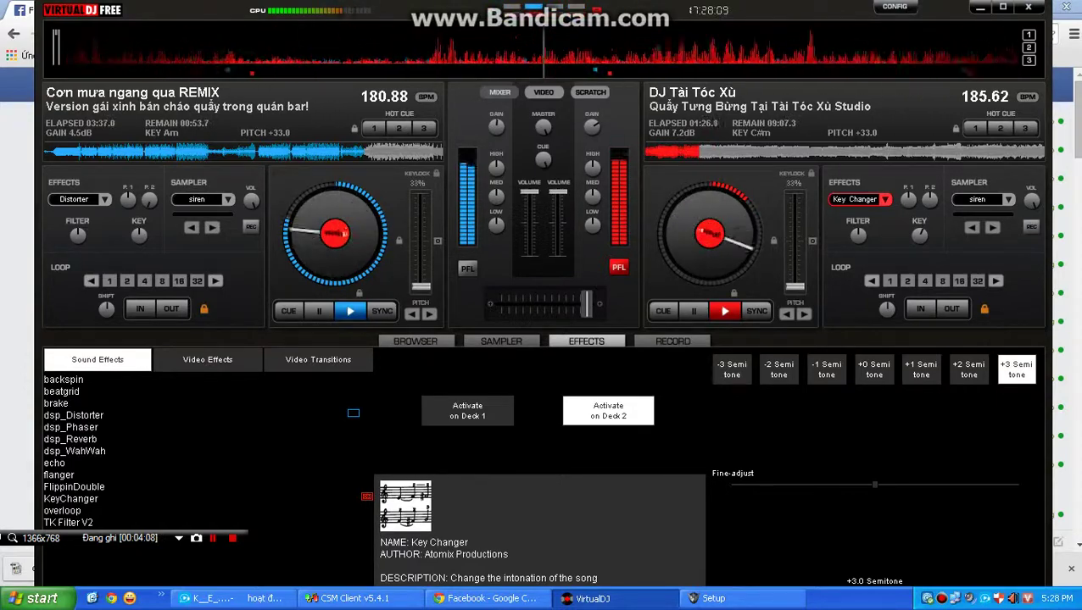
pyautogui.moveTo(587, 304); pyautogui.dragTo(502, 304)
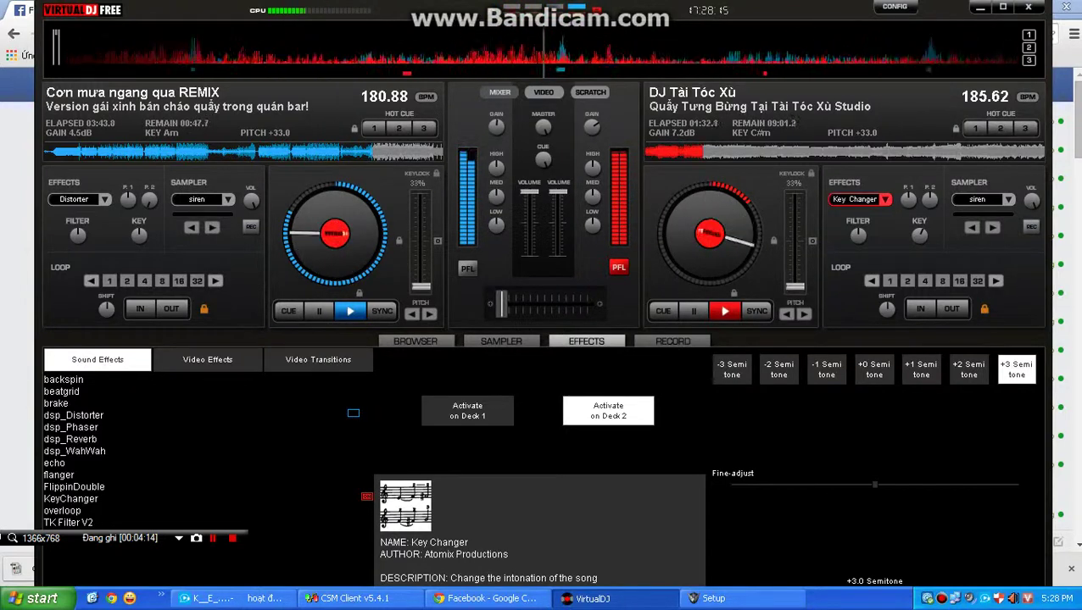
pyautogui.click(318, 360)
pyautogui.click(208, 360)
pyautogui.click(97, 360)
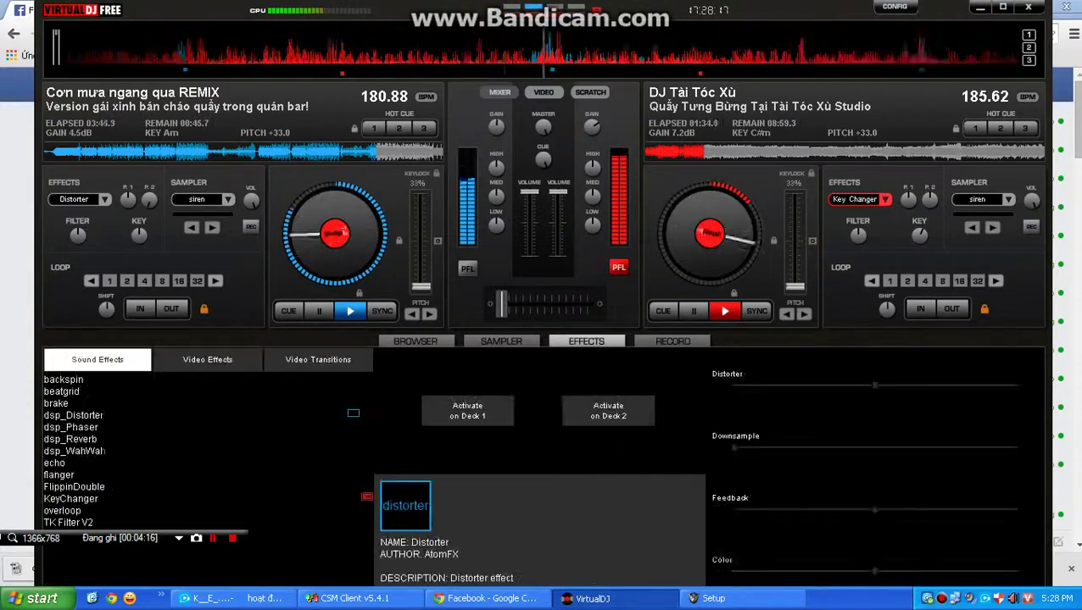
# Show the video mixer and set the video transition to doublewindow.
pyautogui.click(542, 92)
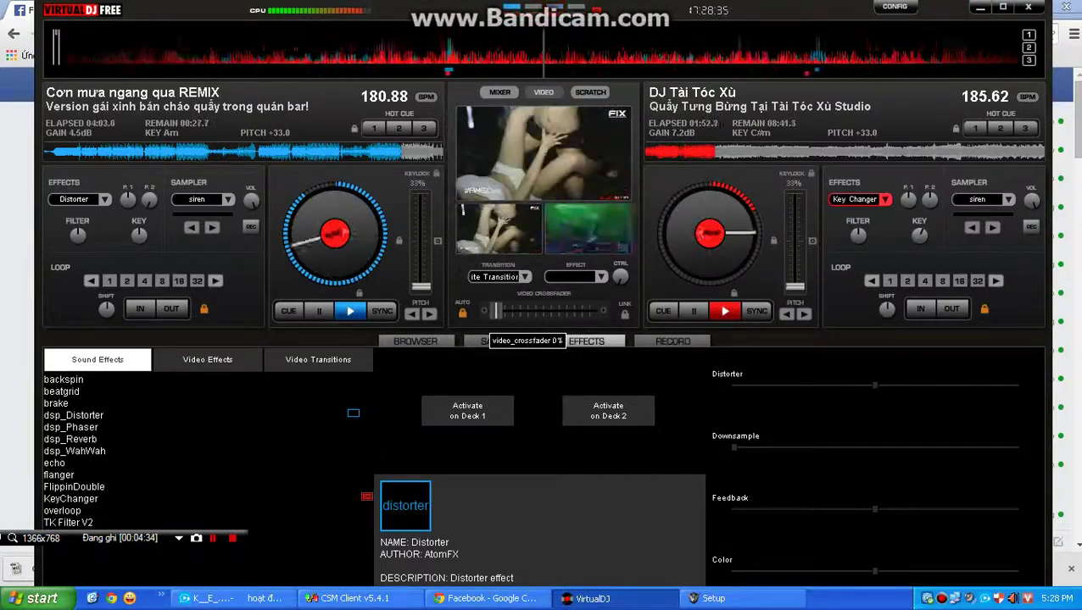
pyautogui.click(208, 359)
pyautogui.click(318, 359)
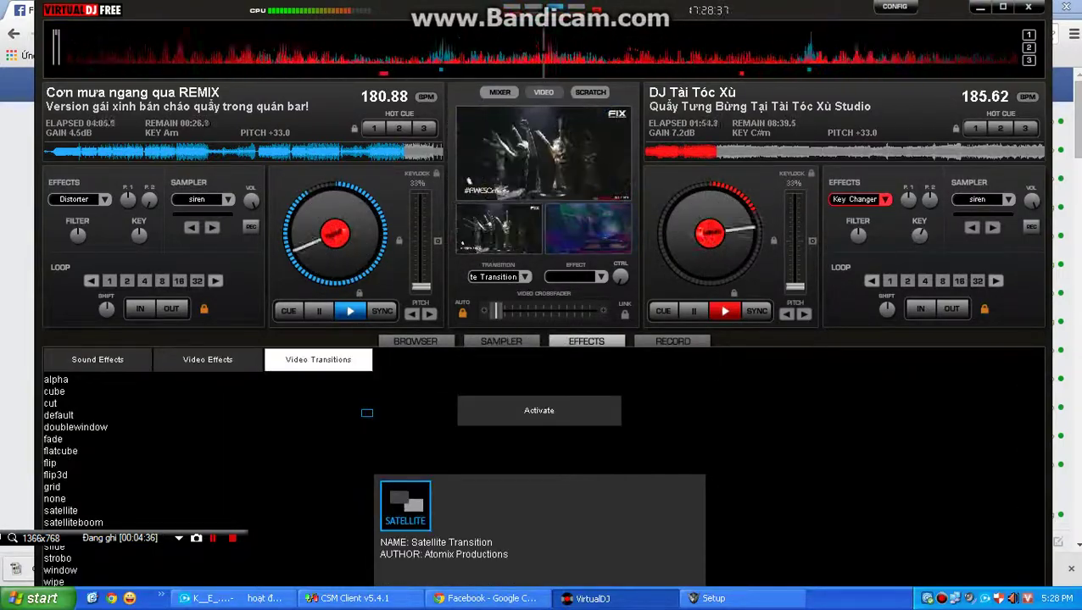
pyautogui.click(366, 427)
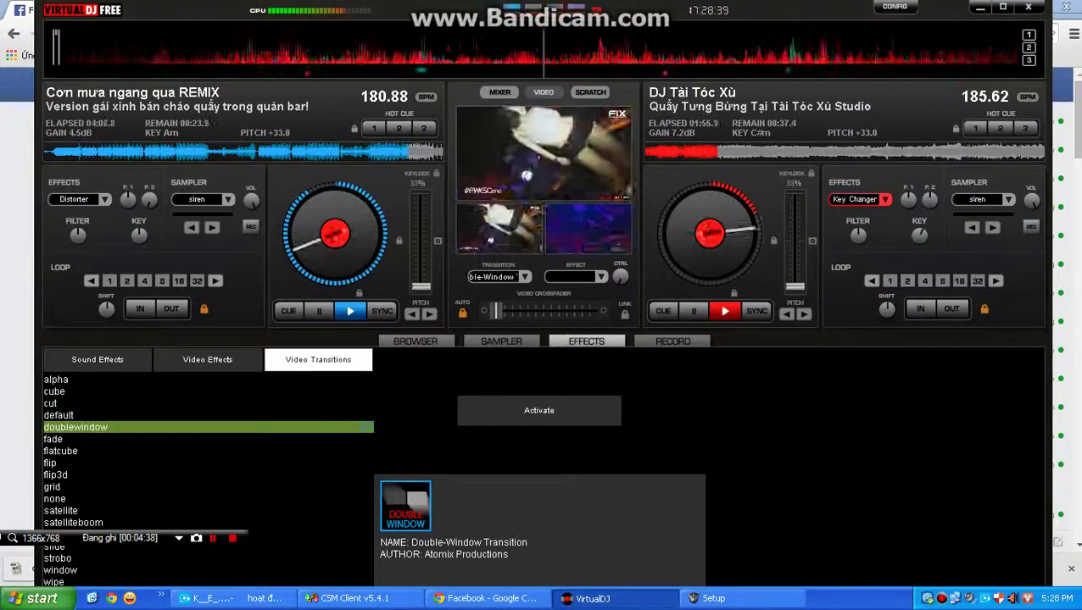
# Look through the echo, overloop, backspin and brake sound effects, and move beatgrid's first step to the second row.
pyautogui.click(97, 359)
pyautogui.click(85, 463)
pyautogui.click(85, 511)
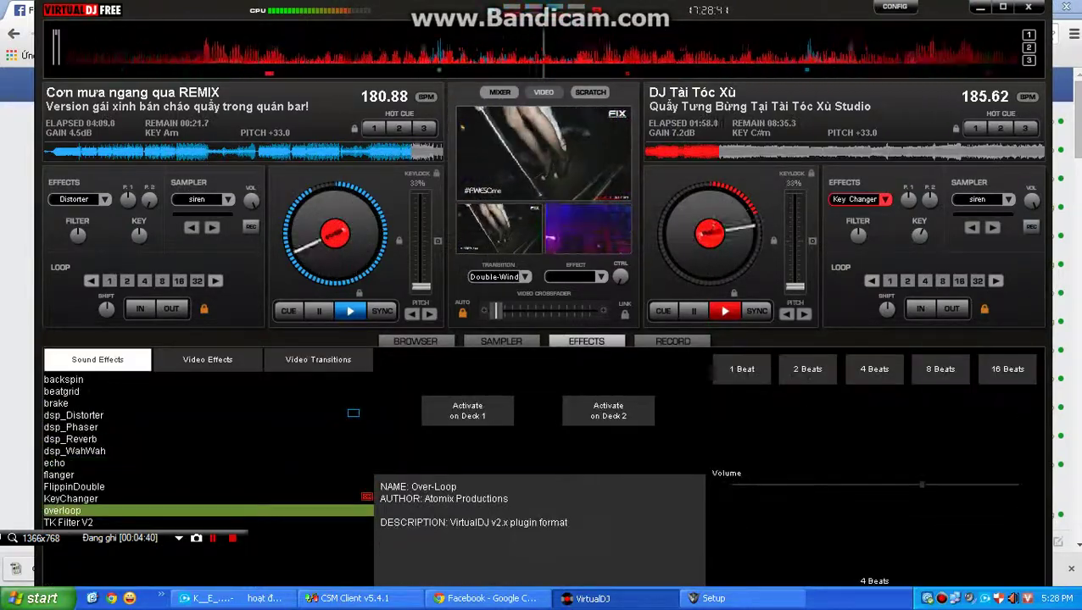
pyautogui.click(85, 392)
pyautogui.click(85, 379)
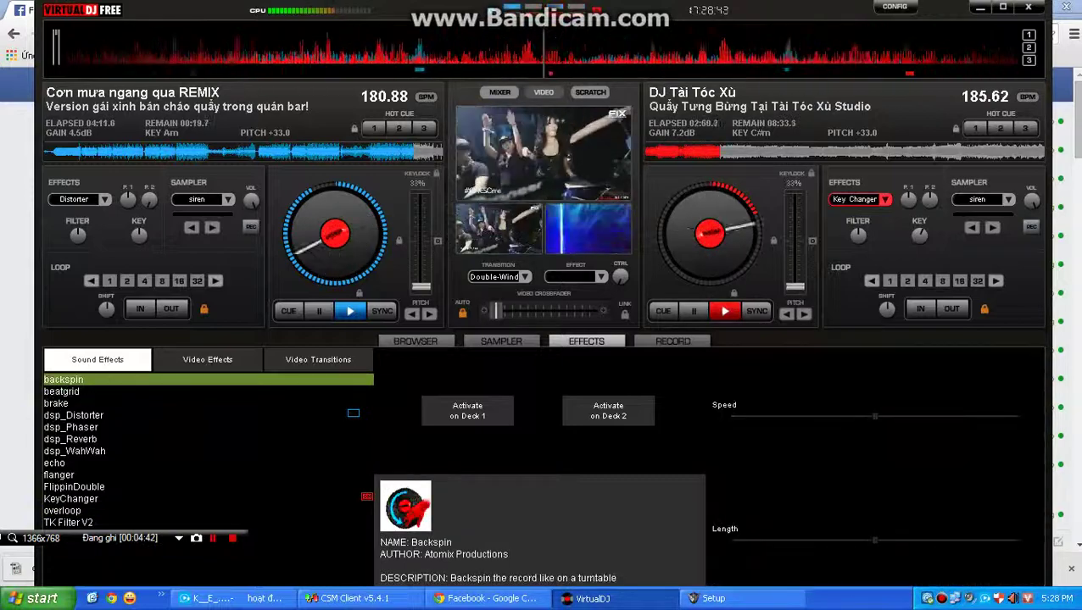
pyautogui.click(84, 404)
pyautogui.click(85, 392)
pyautogui.click(721, 439)
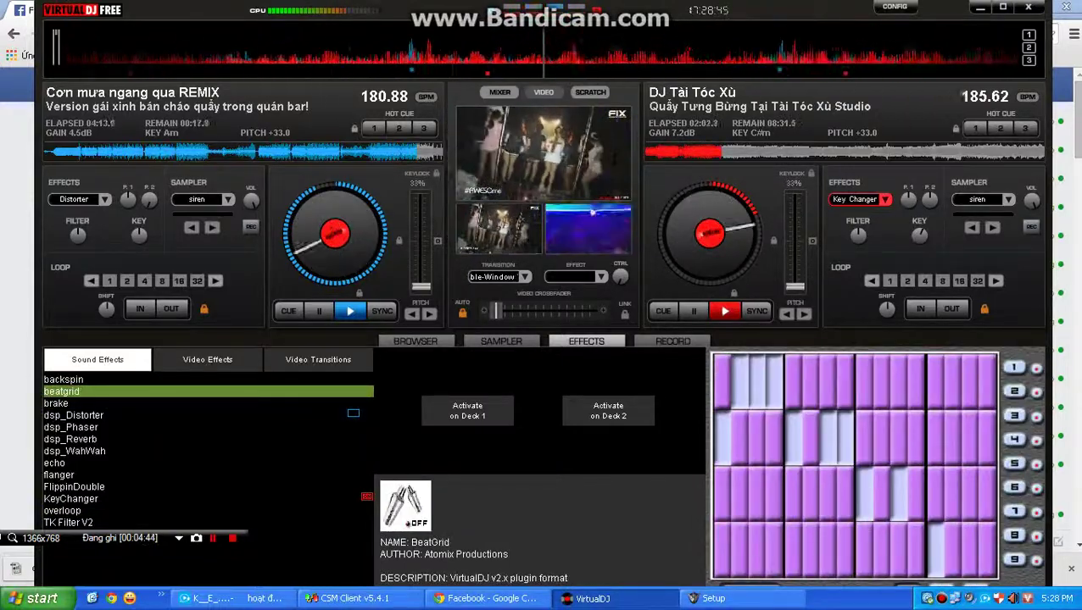
# Move beatgrid's first step back to the first row.
pyautogui.click(740, 438)
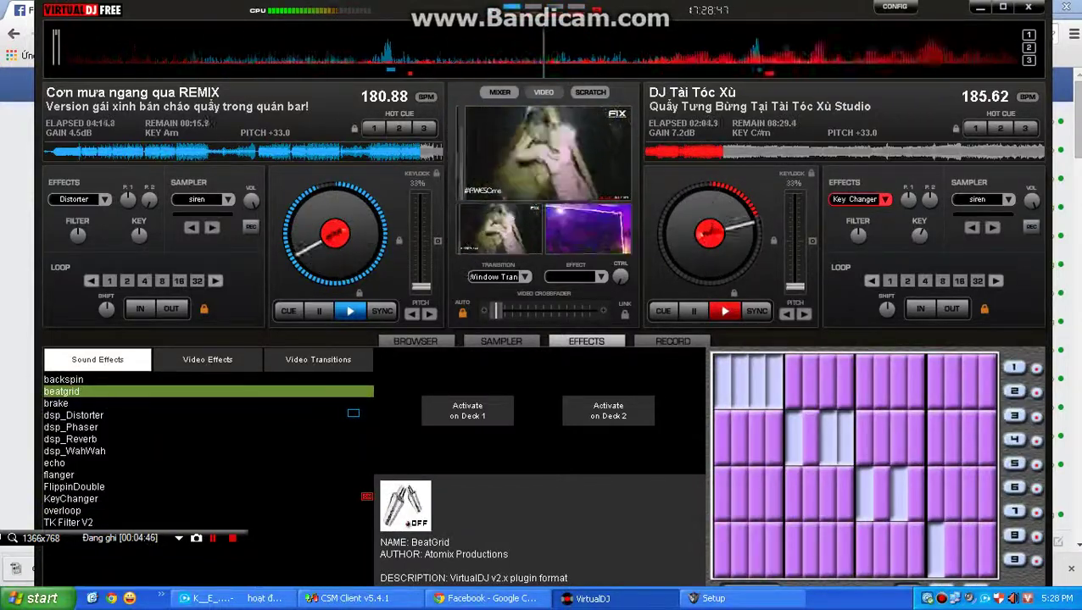
# Look through the file browser, audio recording options and sampler slots, trying the "put your hands" sample, and return to the file browser.
pyautogui.click(415, 341)
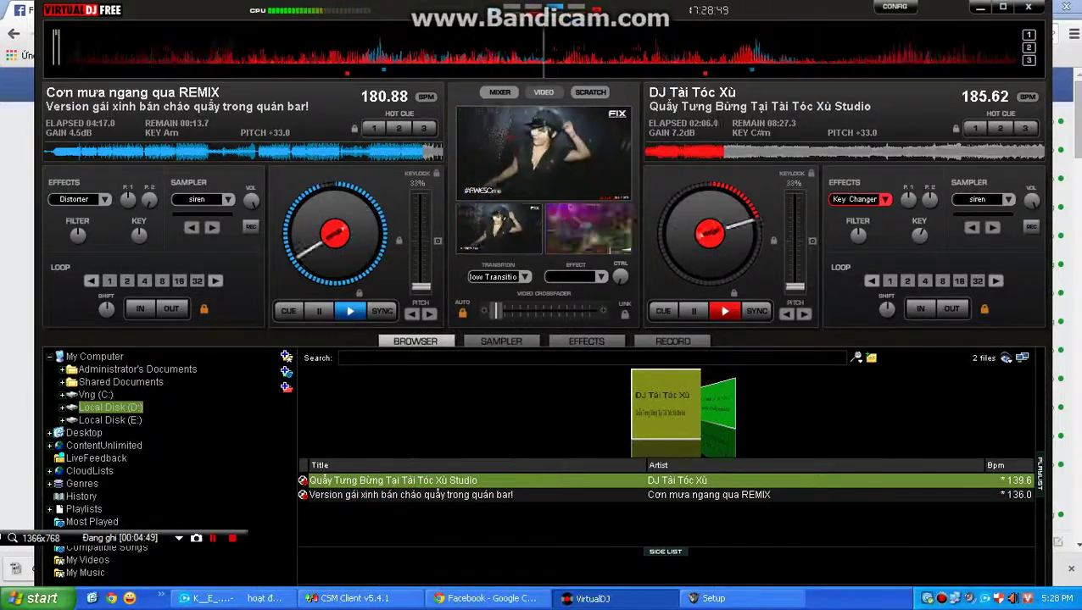
pyautogui.click(586, 341)
pyautogui.click(672, 341)
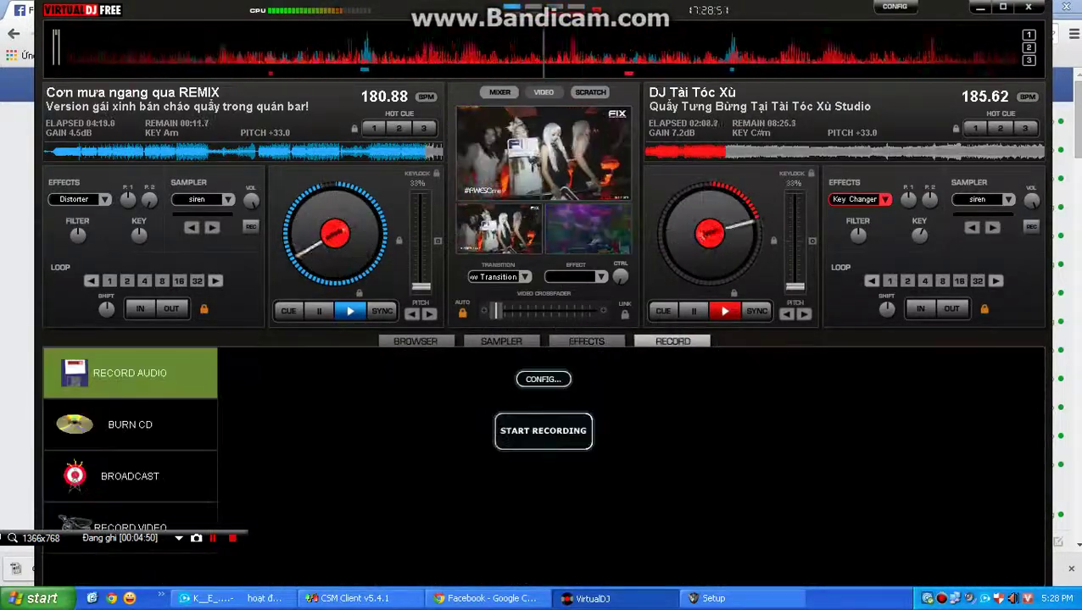
pyautogui.click(501, 341)
pyautogui.click(251, 365)
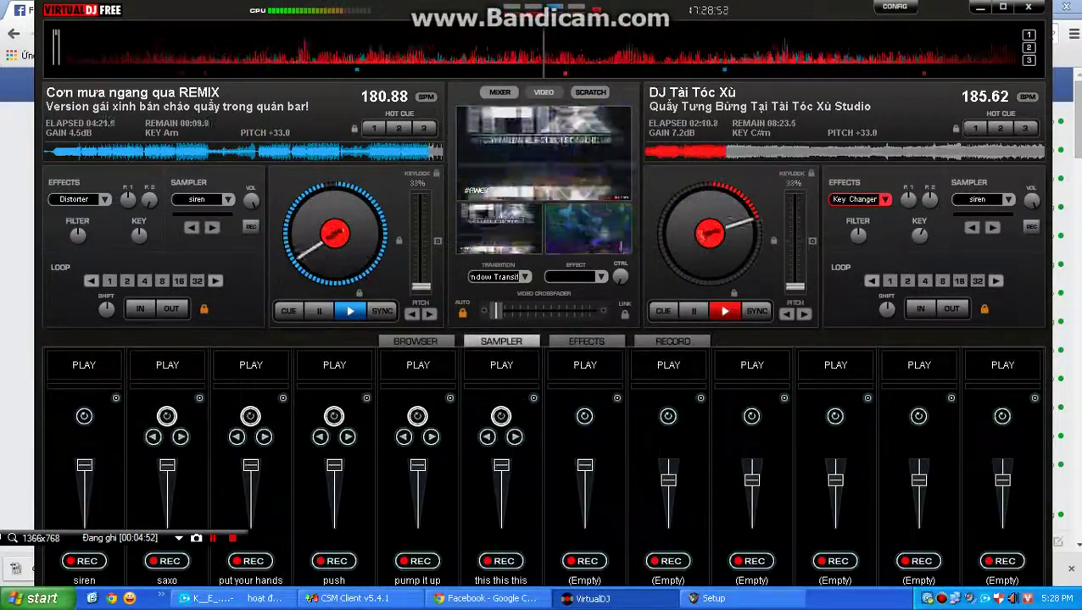
pyautogui.click(416, 341)
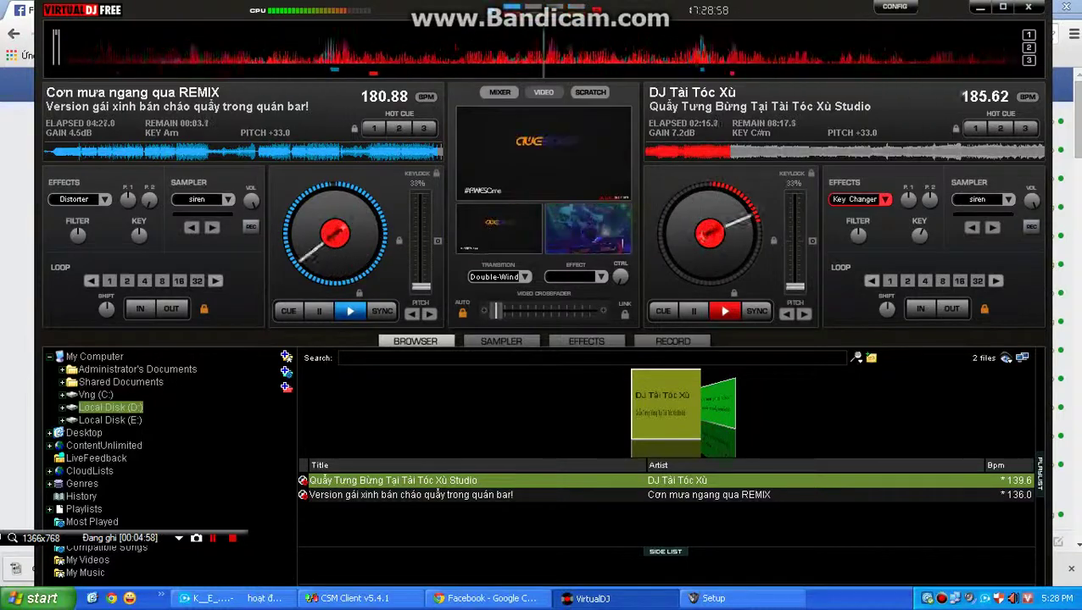
# Set deck 1's pitch to about +0.6.
pyautogui.moveTo(421, 287); pyautogui.dragTo(420, 242)
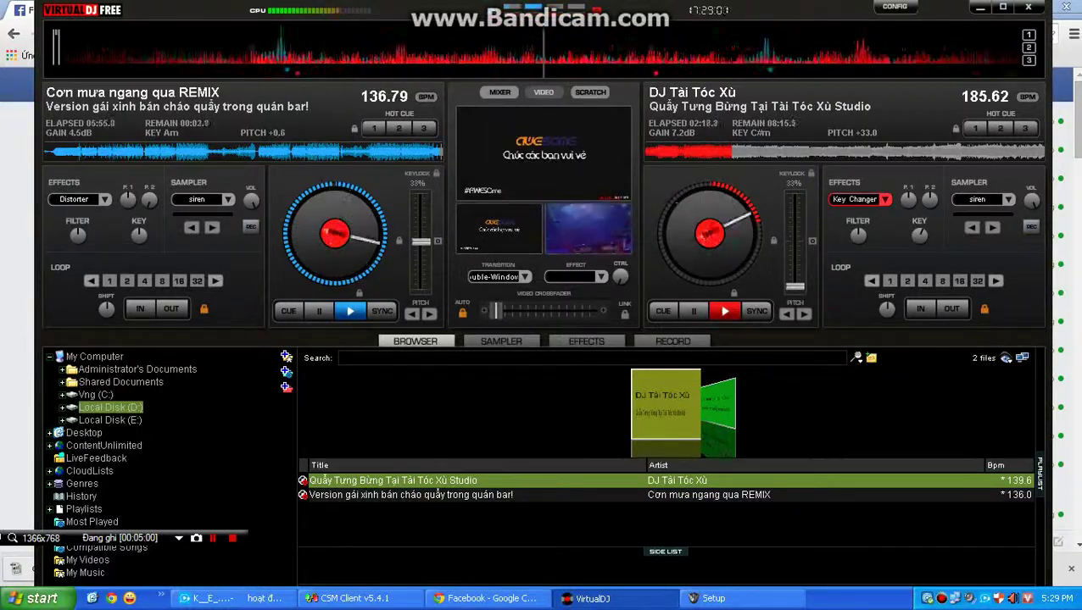